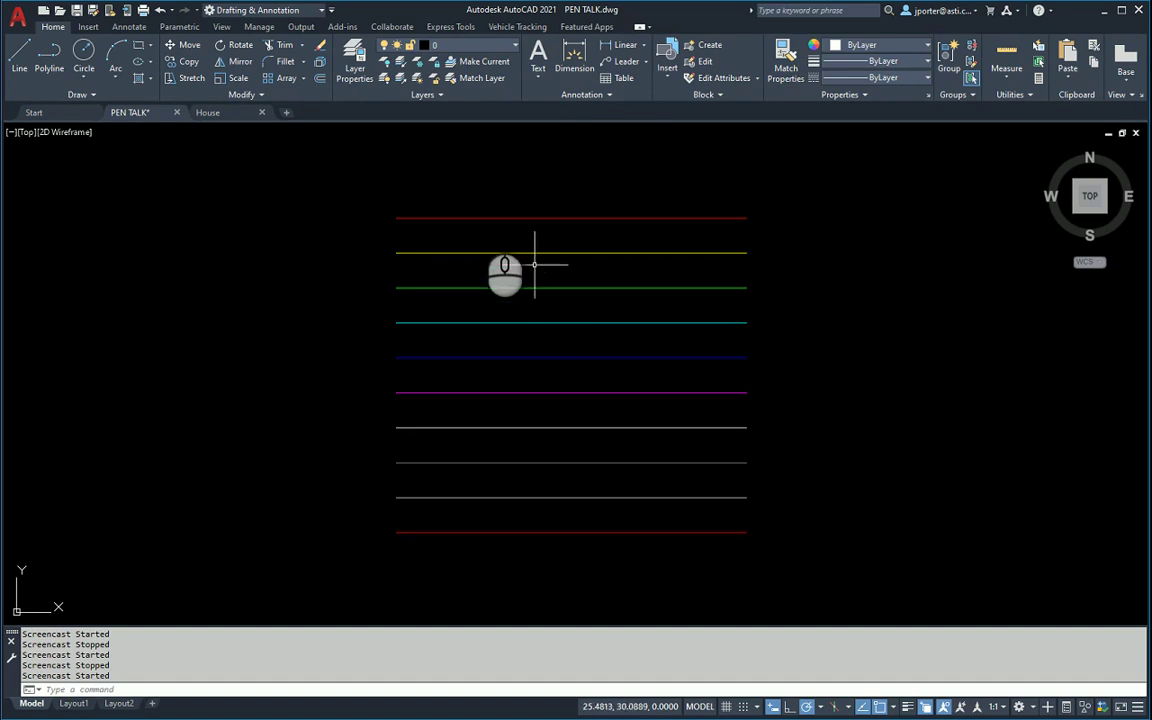
Step: Inspect Layer1's settings in the Layer Properties Manager, then close it
{"action": "left_click", "coordinate": [357, 62]}
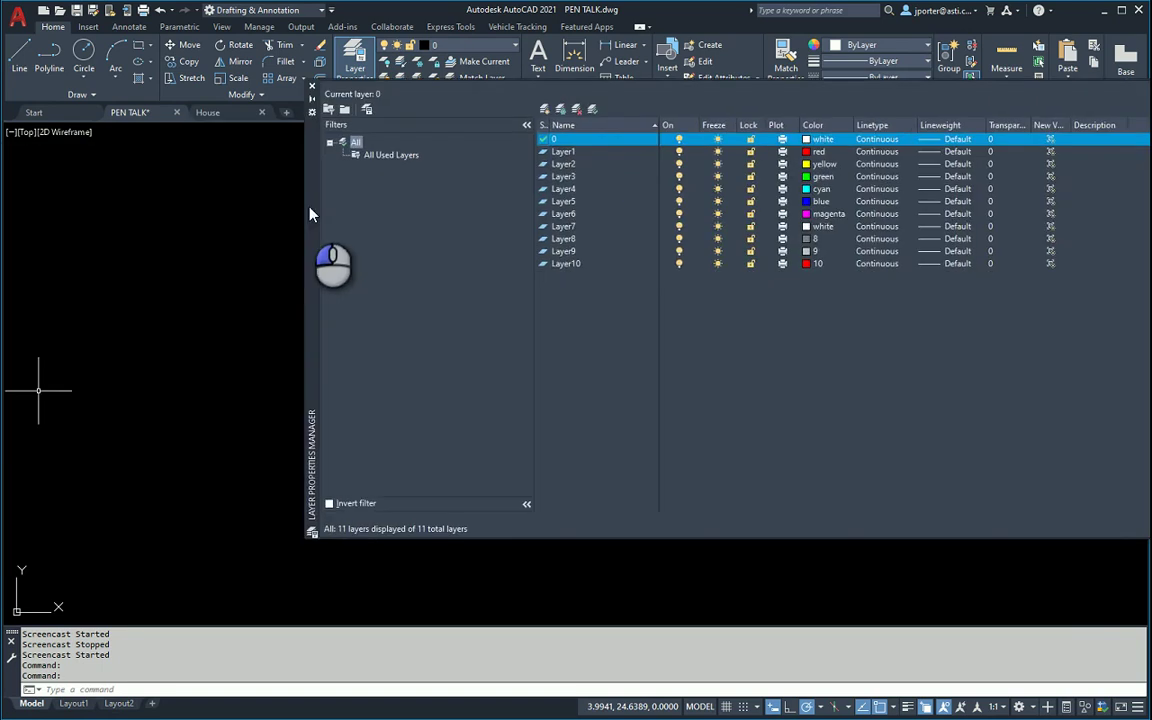
{"action": "left_click_drag", "start_coordinate": [300, 185], "coordinate": [68, 242]}
{"action": "left_click", "coordinate": [328, 215]}
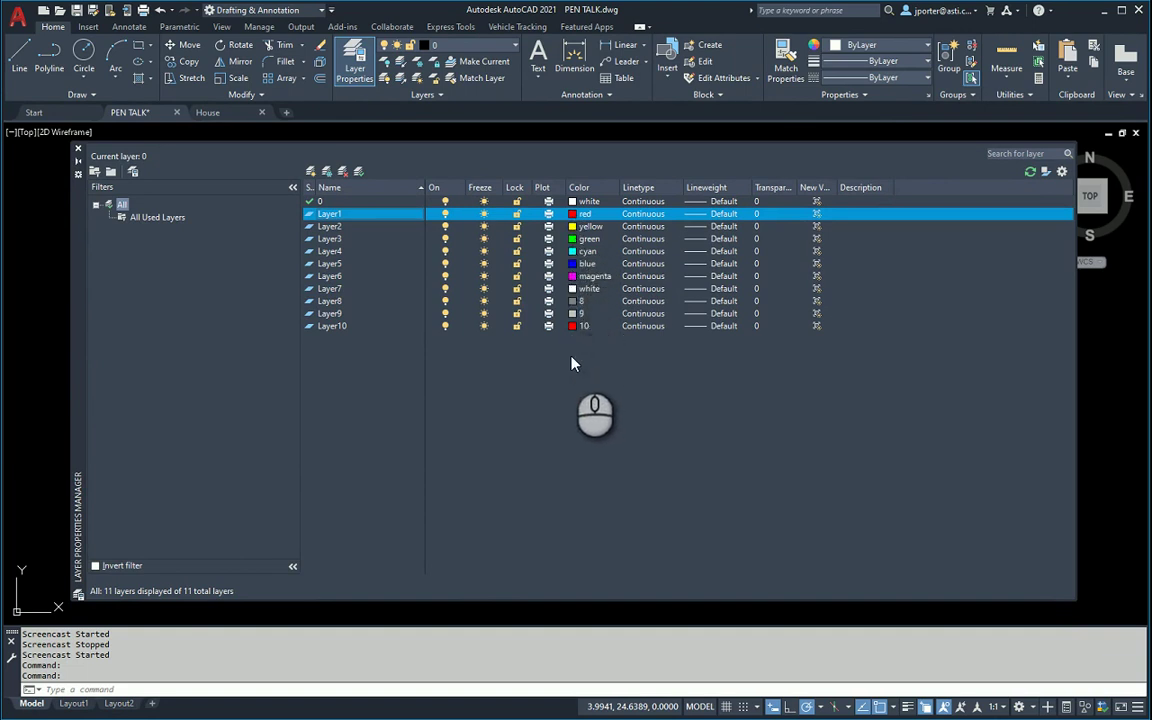
{"action": "left_click", "coordinate": [78, 148]}
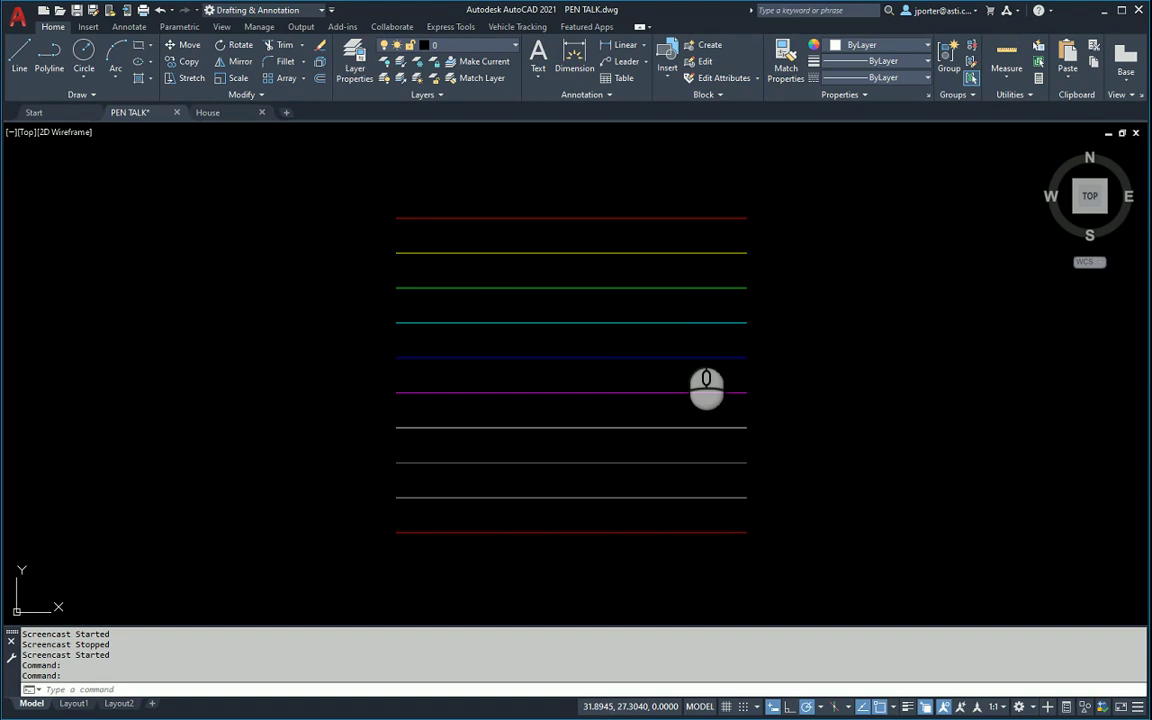
Step: In the plot settings, apply CLASS.ctb and then acad.ctb as the plot style table for all layouts
{"action": "key", "text": "ctrl+p"}
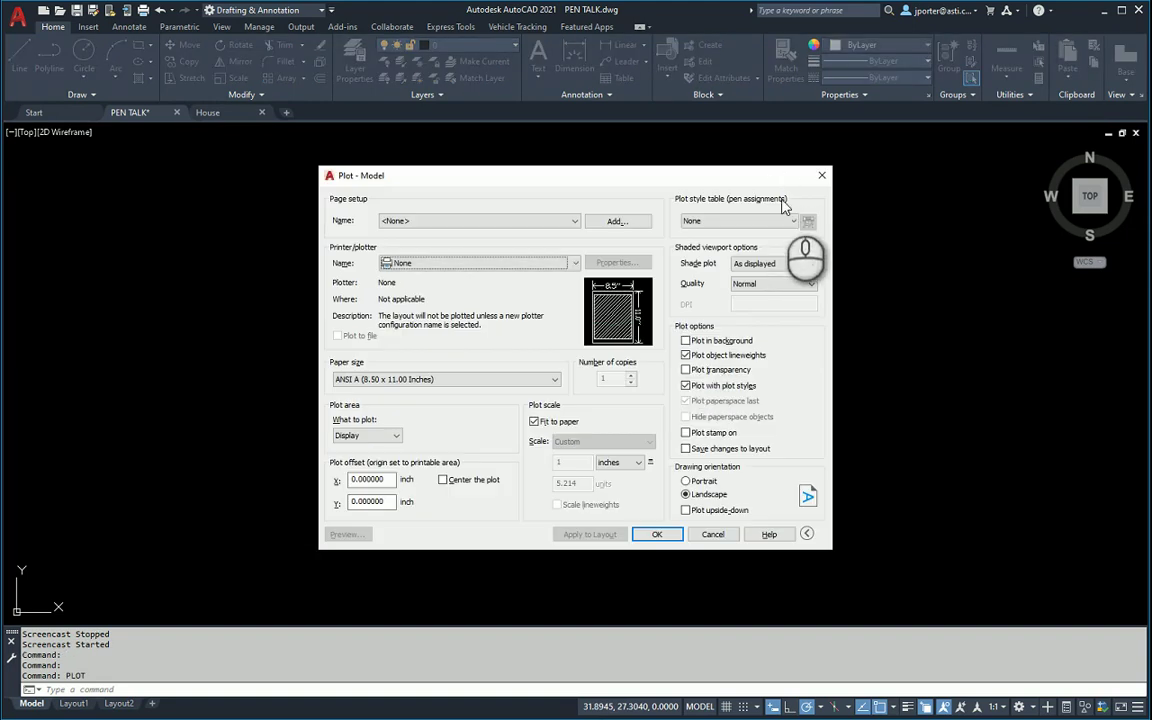
{"action": "left_click", "coordinate": [786, 220]}
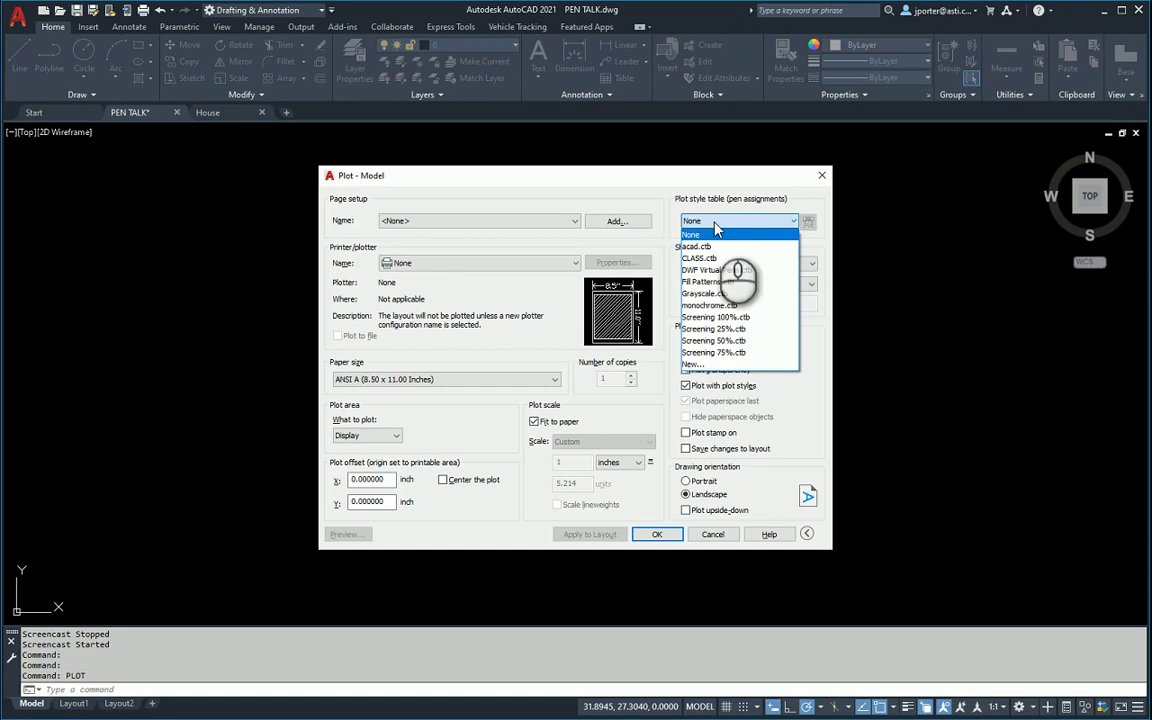
{"action": "left_click", "coordinate": [703, 257]}
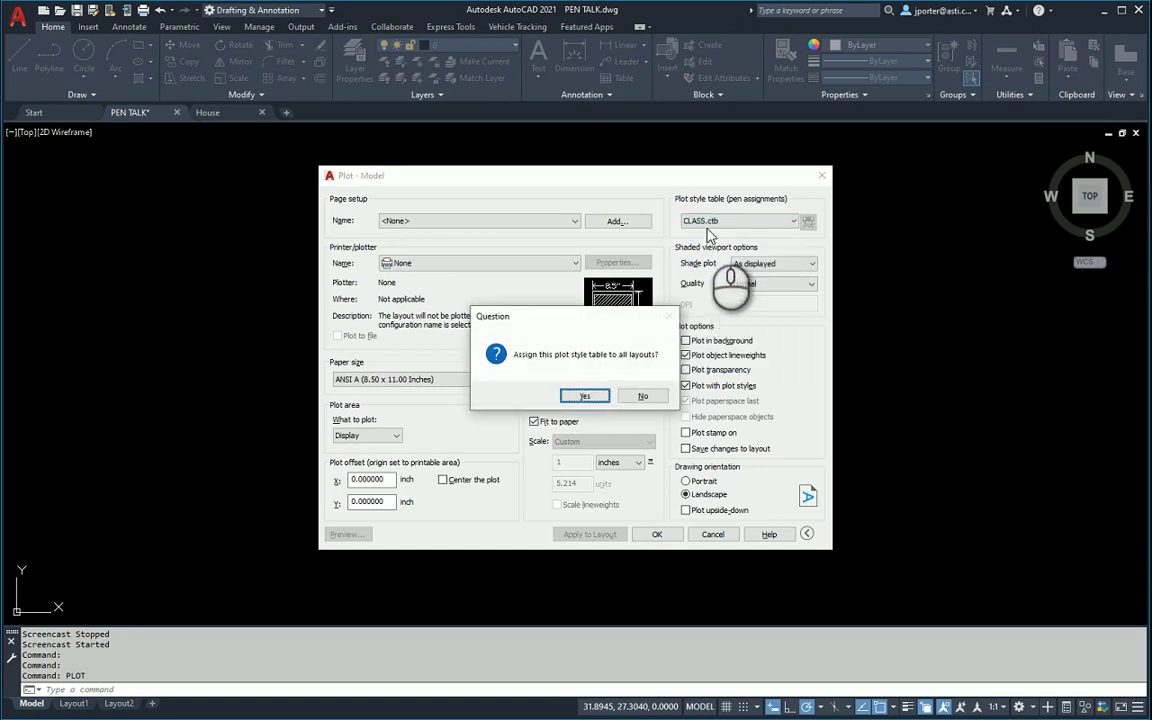
{"action": "left_click", "coordinate": [585, 395]}
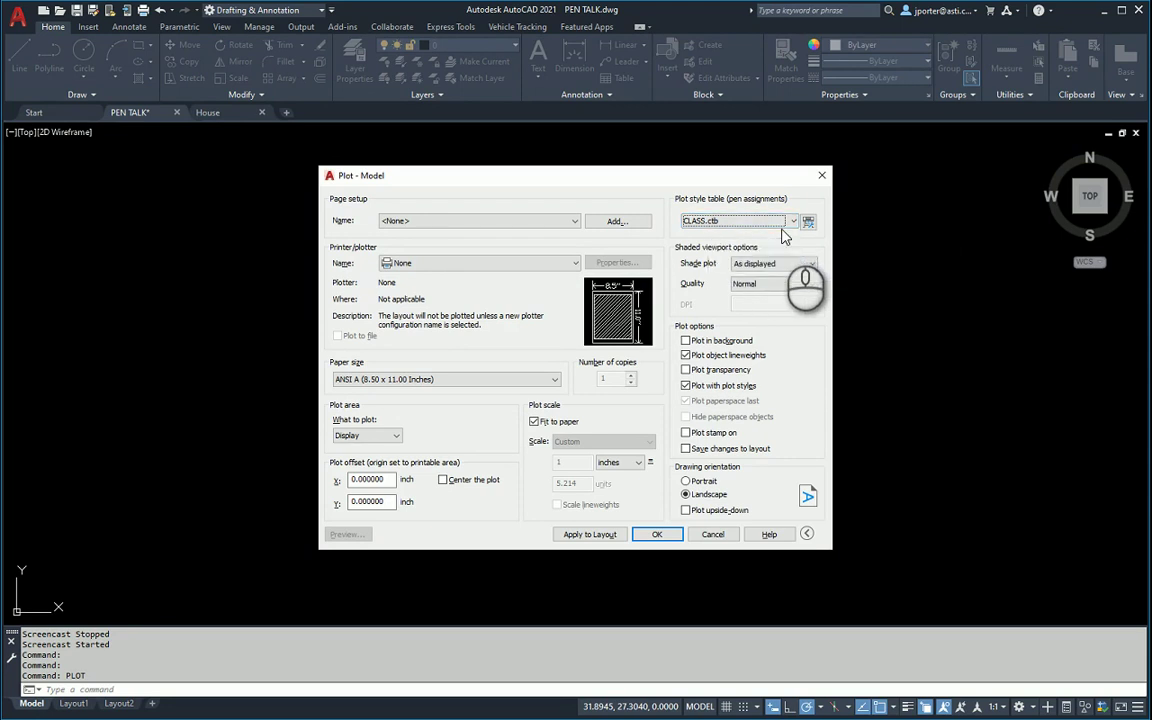
{"action": "left_click", "coordinate": [769, 232]}
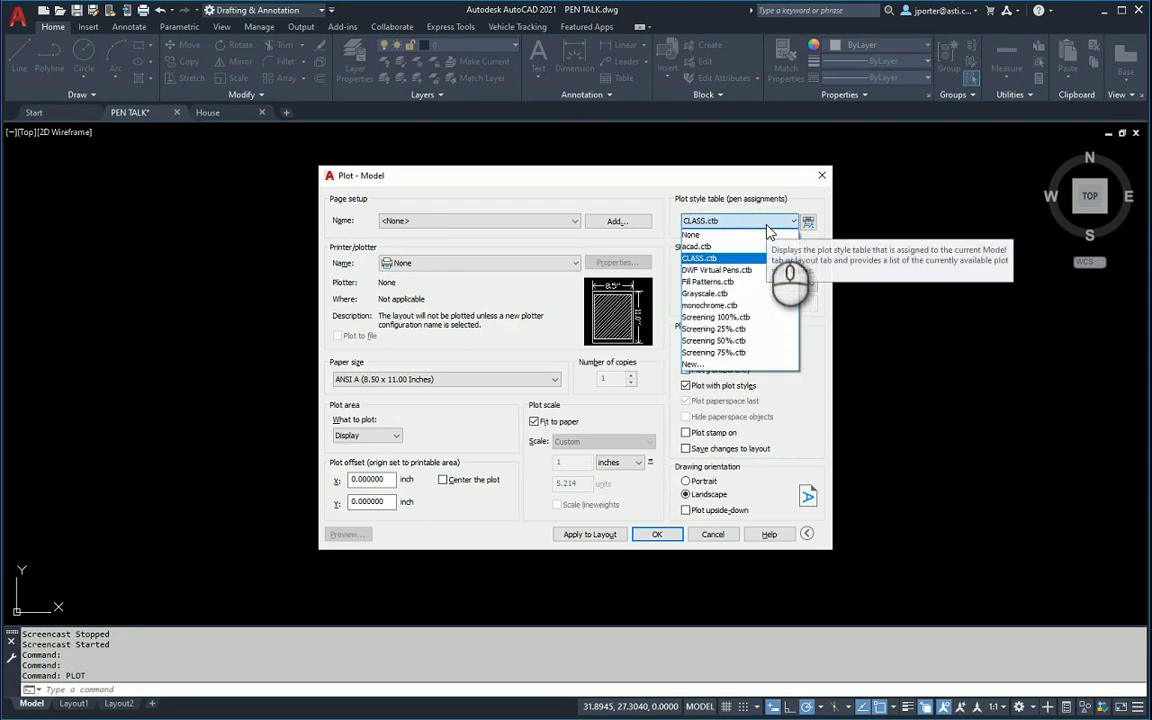
{"action": "left_click", "coordinate": [712, 248]}
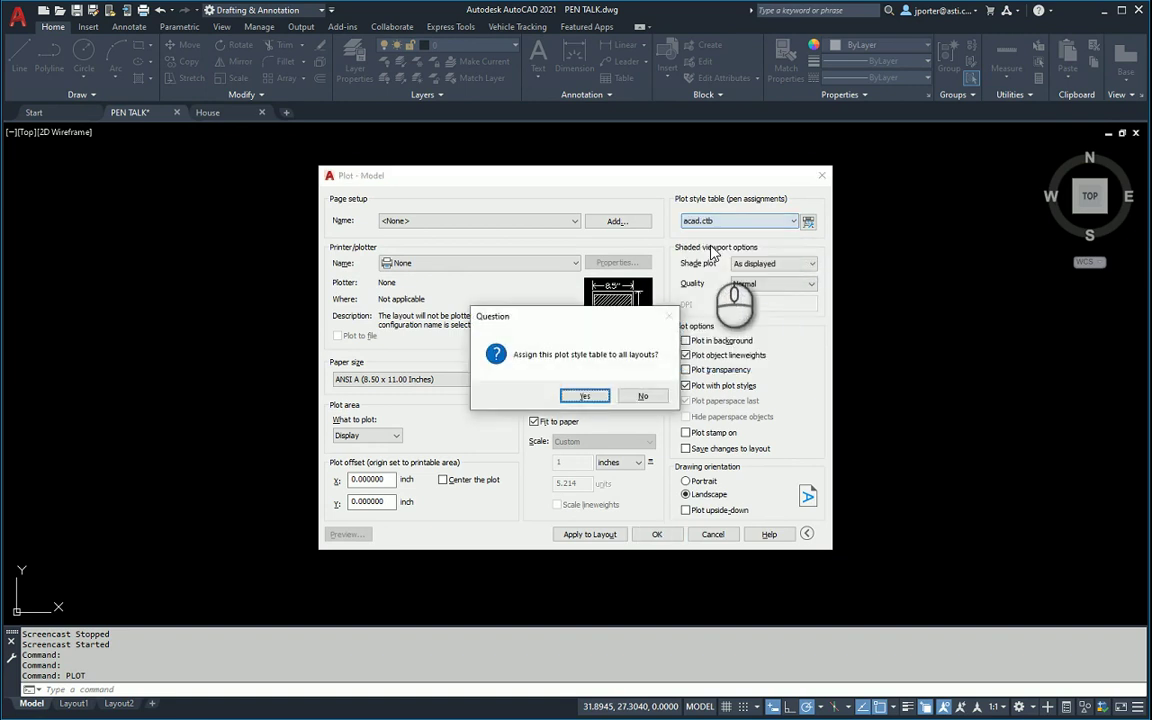
{"action": "left_click", "coordinate": [597, 400]}
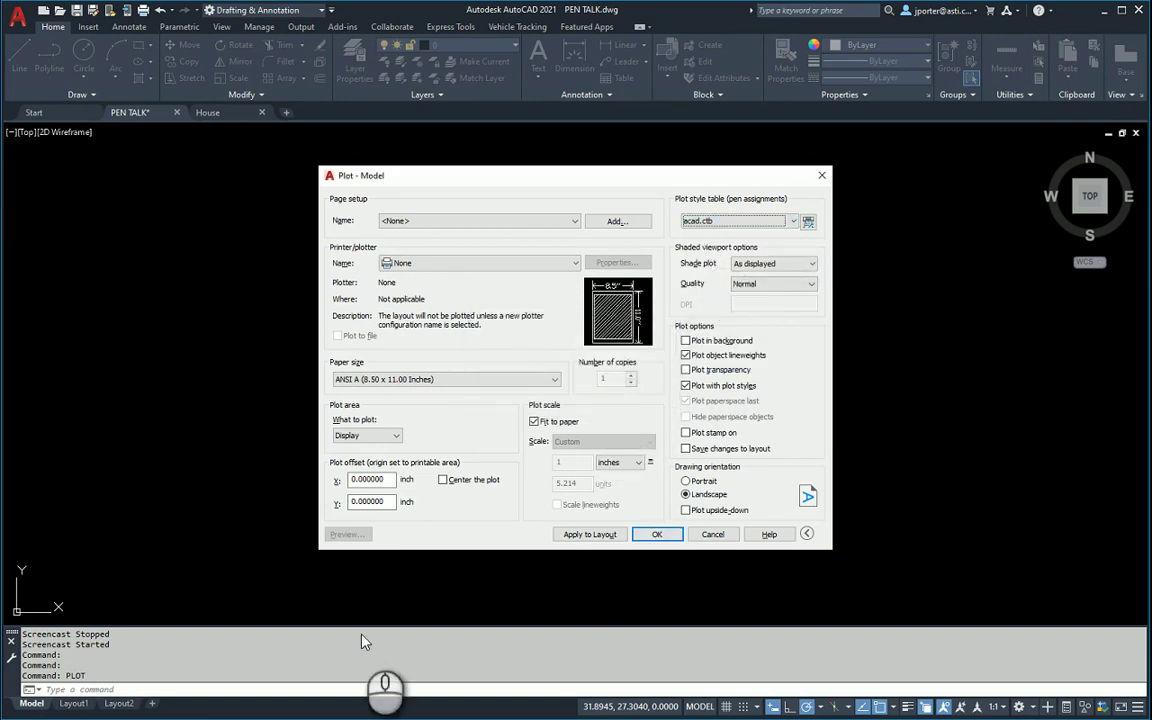
Step: Choose DWG To PDF.pc3, centre the plot, plot Extents, and preview it
{"action": "left_click", "coordinate": [405, 263]}
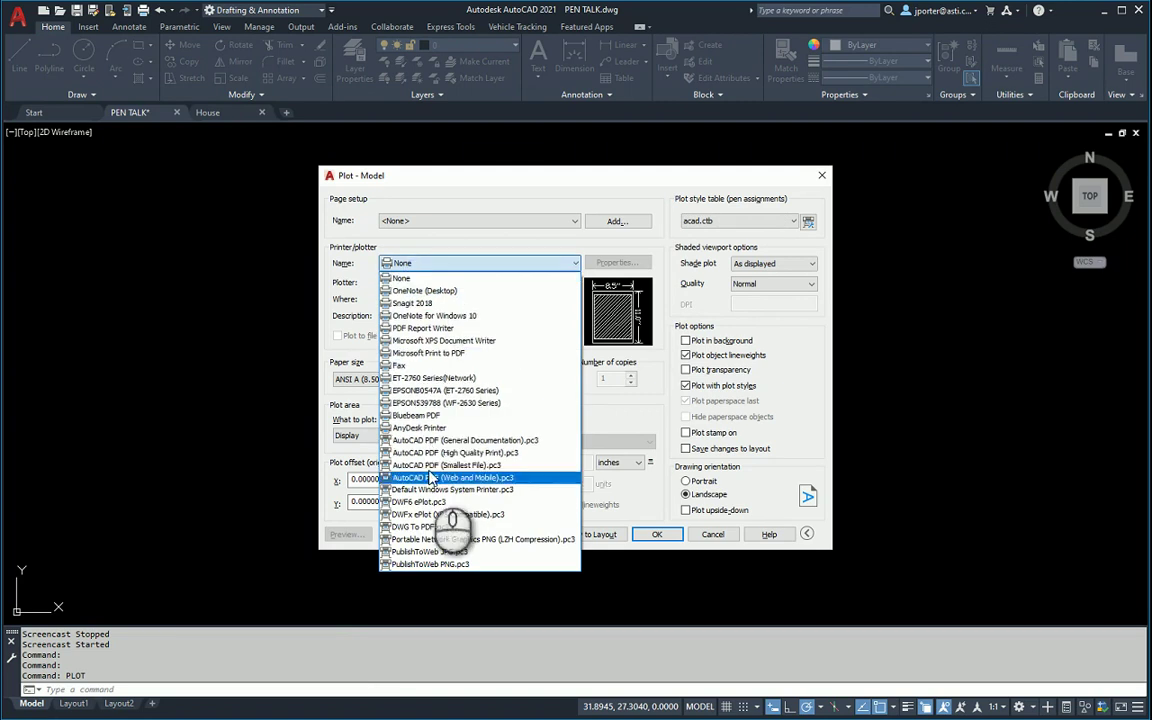
{"action": "left_click", "coordinate": [431, 527]}
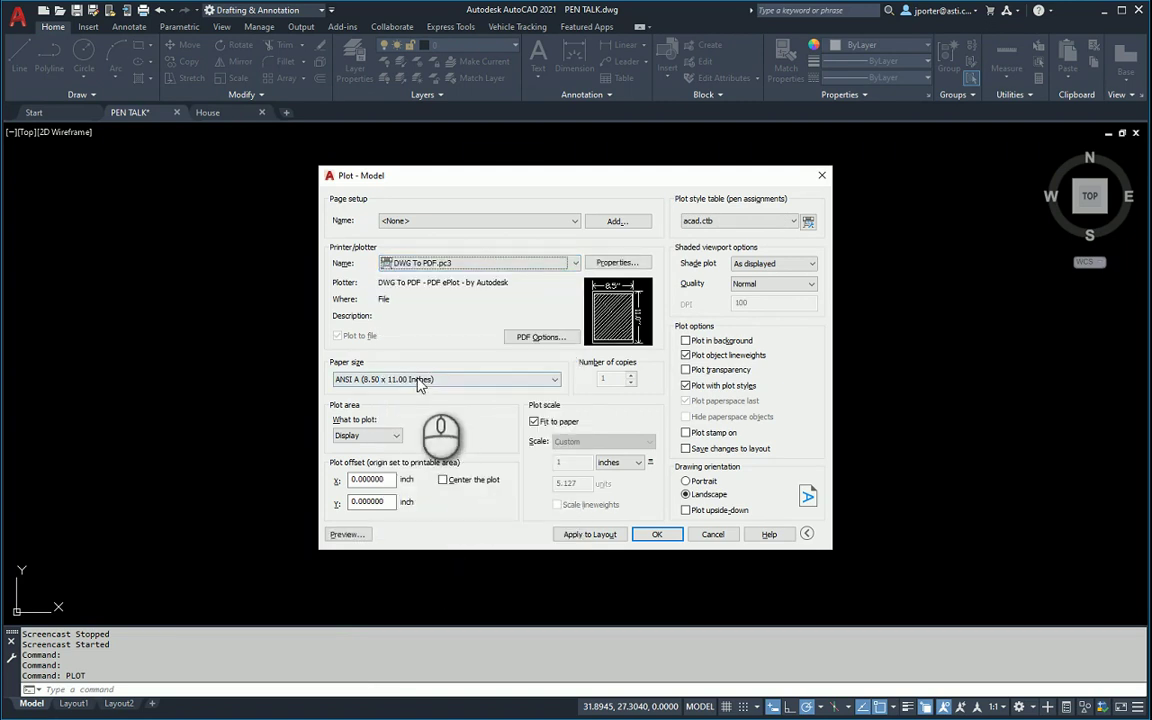
{"action": "left_click", "coordinate": [442, 480]}
{"action": "left_click", "coordinate": [367, 435]}
{"action": "left_click", "coordinate": [355, 452]}
{"action": "left_click", "coordinate": [347, 535]}
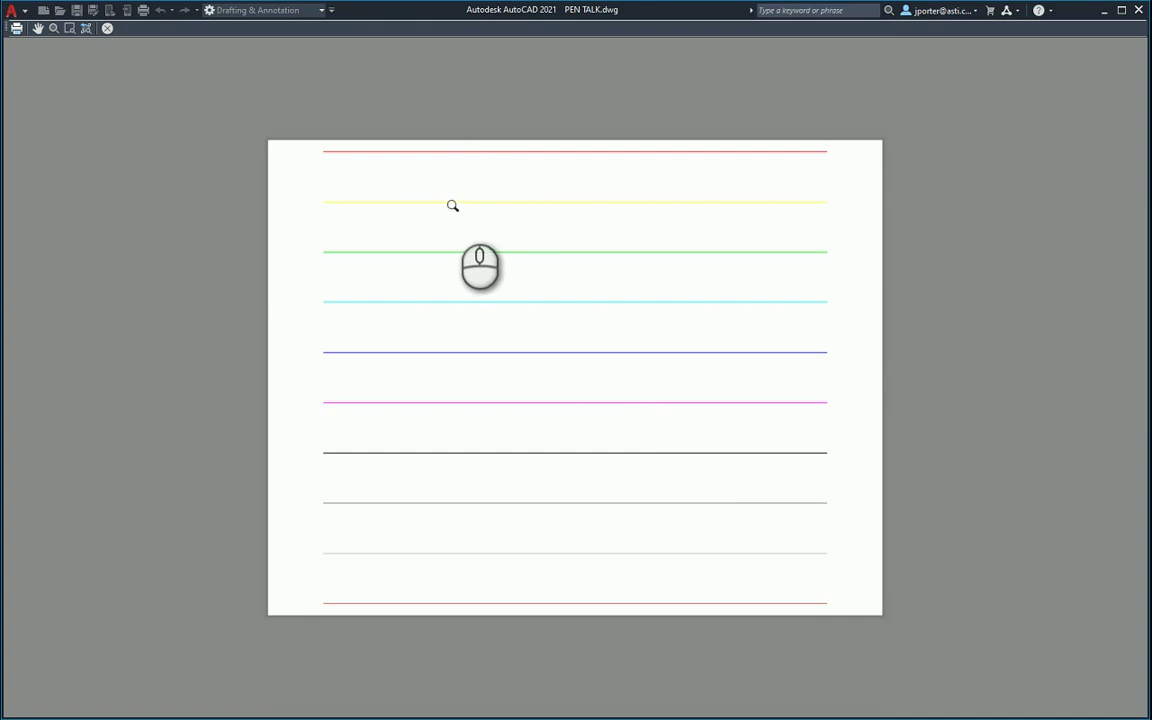
Step: Exit the preview of the coloured lines back to the Plot dialog
{"action": "right_click", "coordinate": [450, 266]}
{"action": "left_click", "coordinate": [478, 276]}
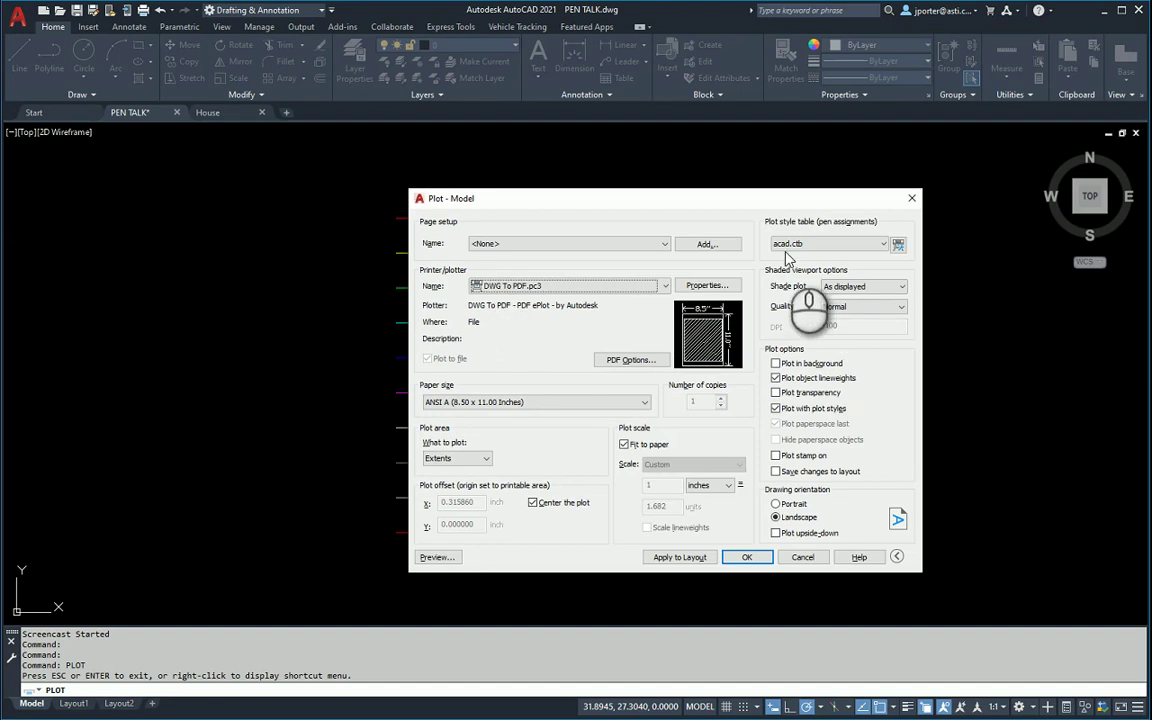
{"action": "left_click", "coordinate": [896, 245]}
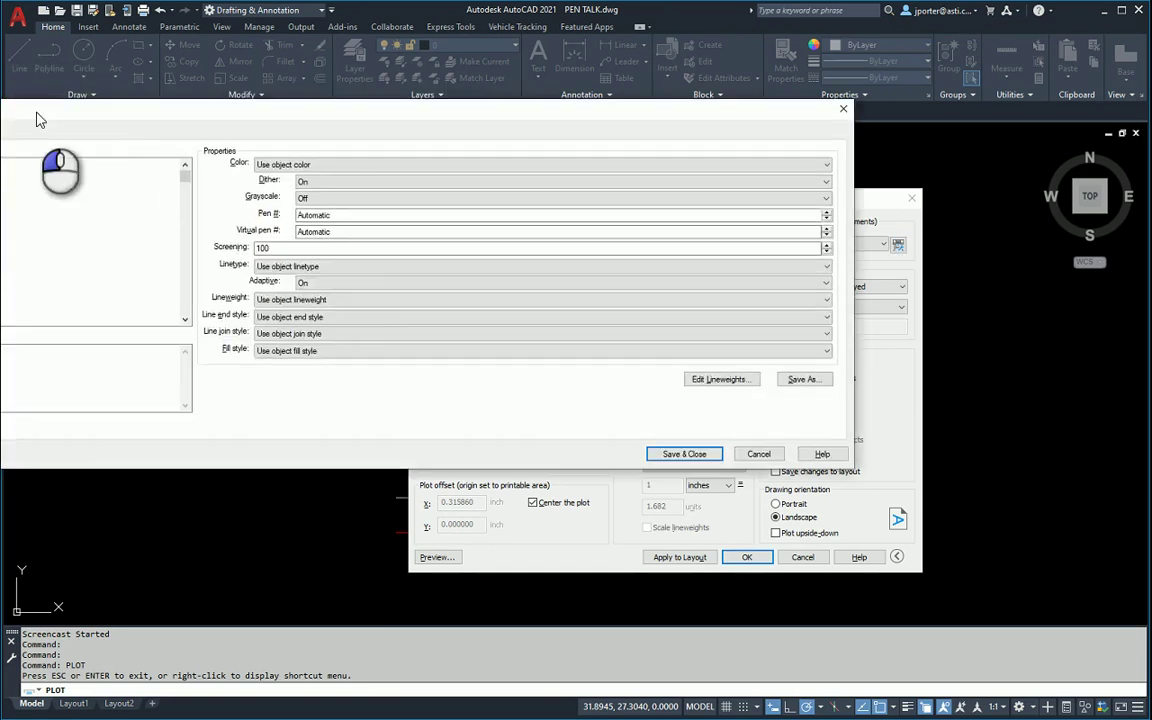
{"action": "left_click_drag", "start_coordinate": [38, 116], "coordinate": [490, 126]}
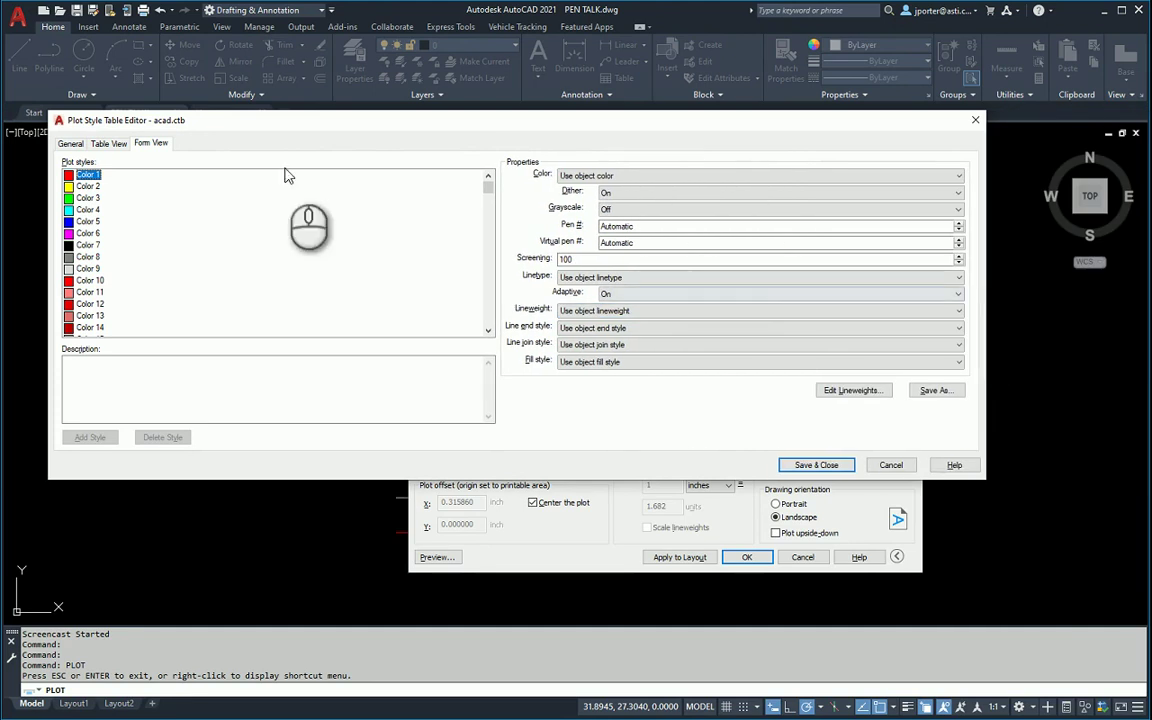
{"action": "left_click_drag", "start_coordinate": [226, 126], "coordinate": [228, 123]}
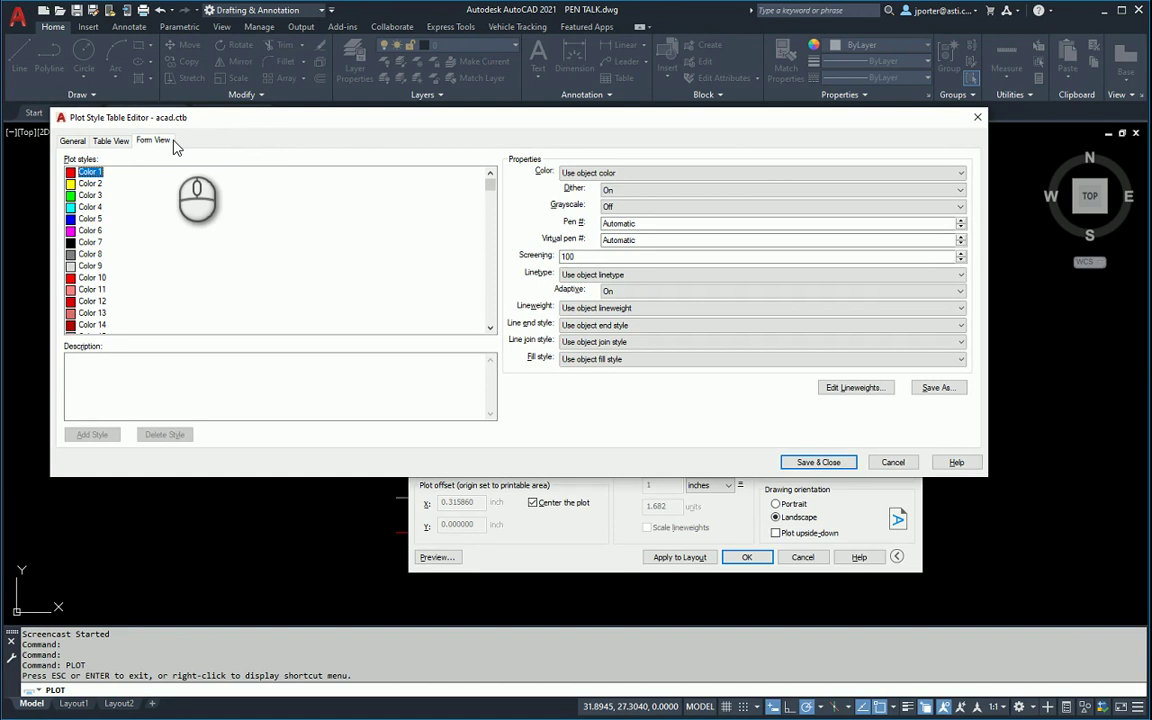
{"action": "left_click", "coordinate": [113, 142]}
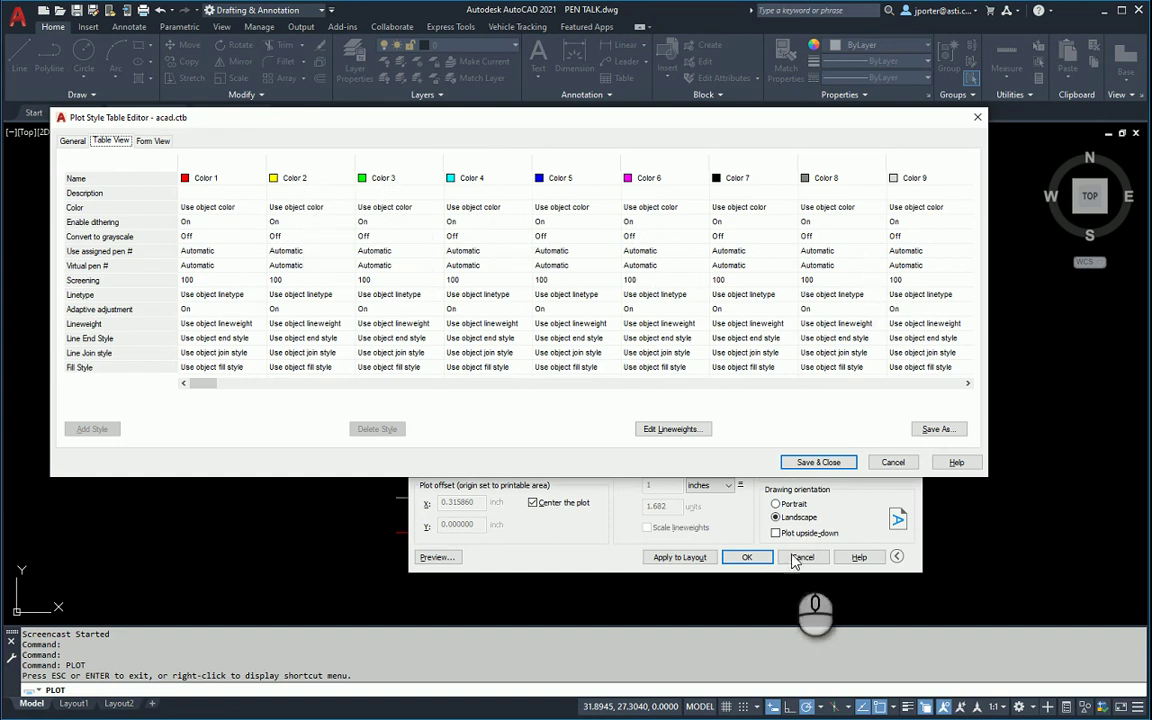
Step: Close the style editor unsaved, preview the acad.ctb plot again, then show the plot style tables
{"action": "left_click", "coordinate": [893, 462]}
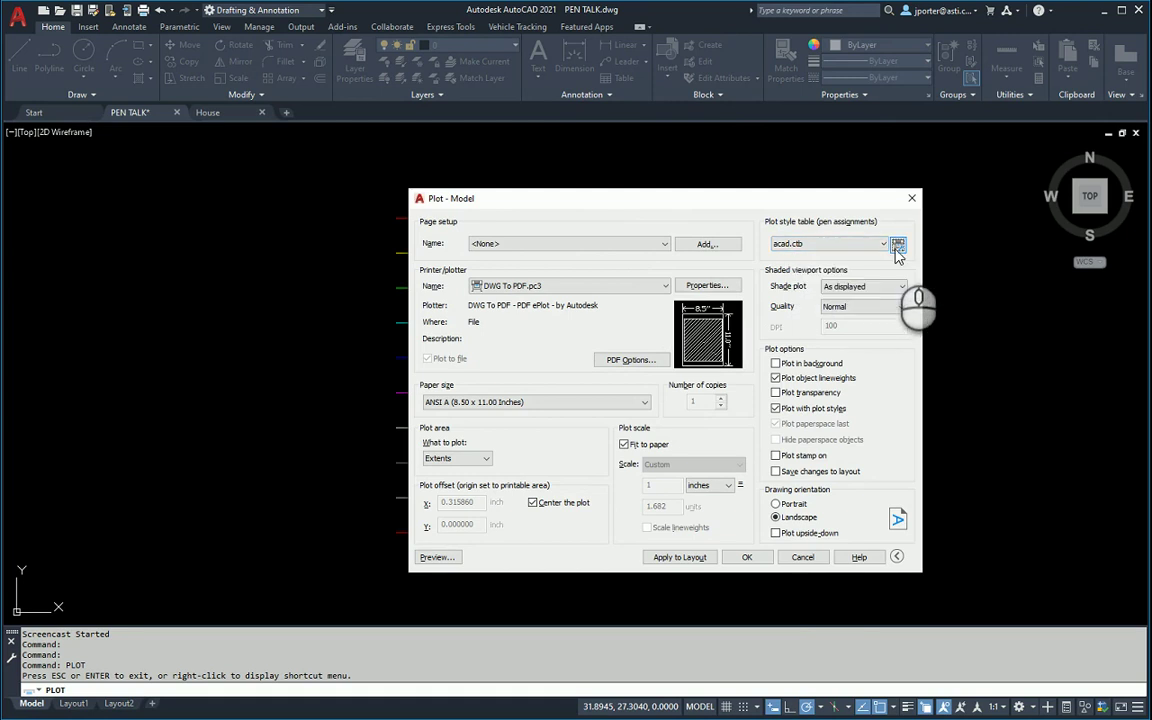
{"action": "left_click", "coordinate": [438, 559]}
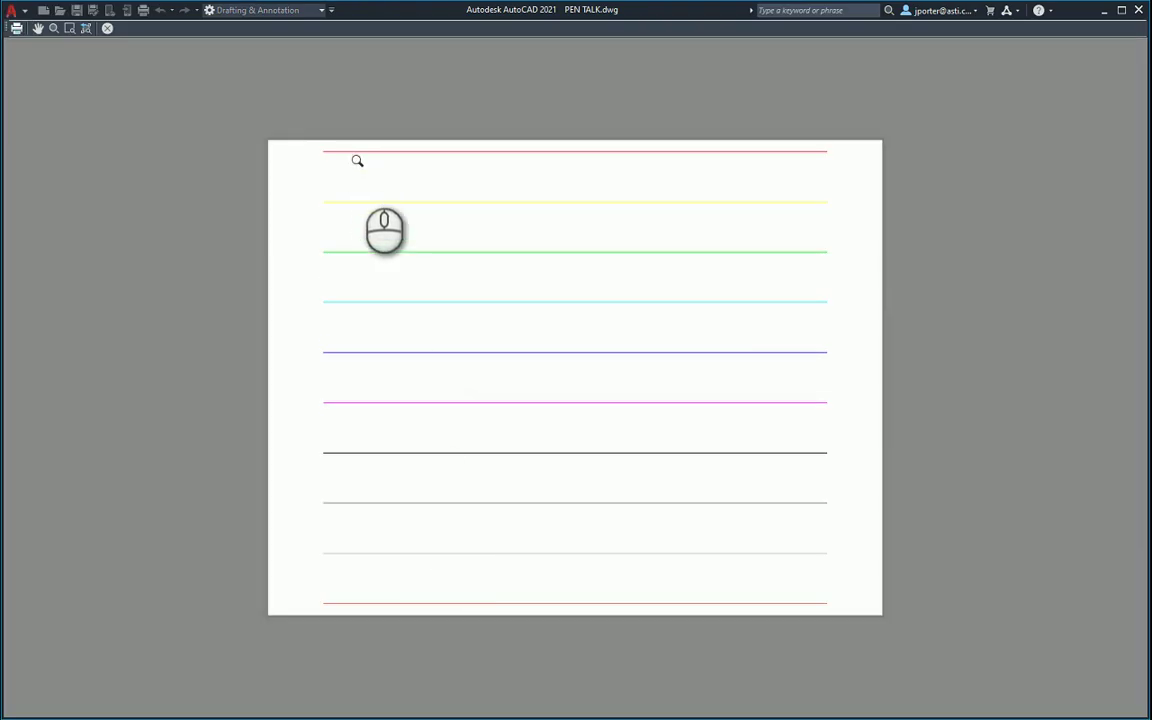
{"action": "right_click", "coordinate": [430, 431]}
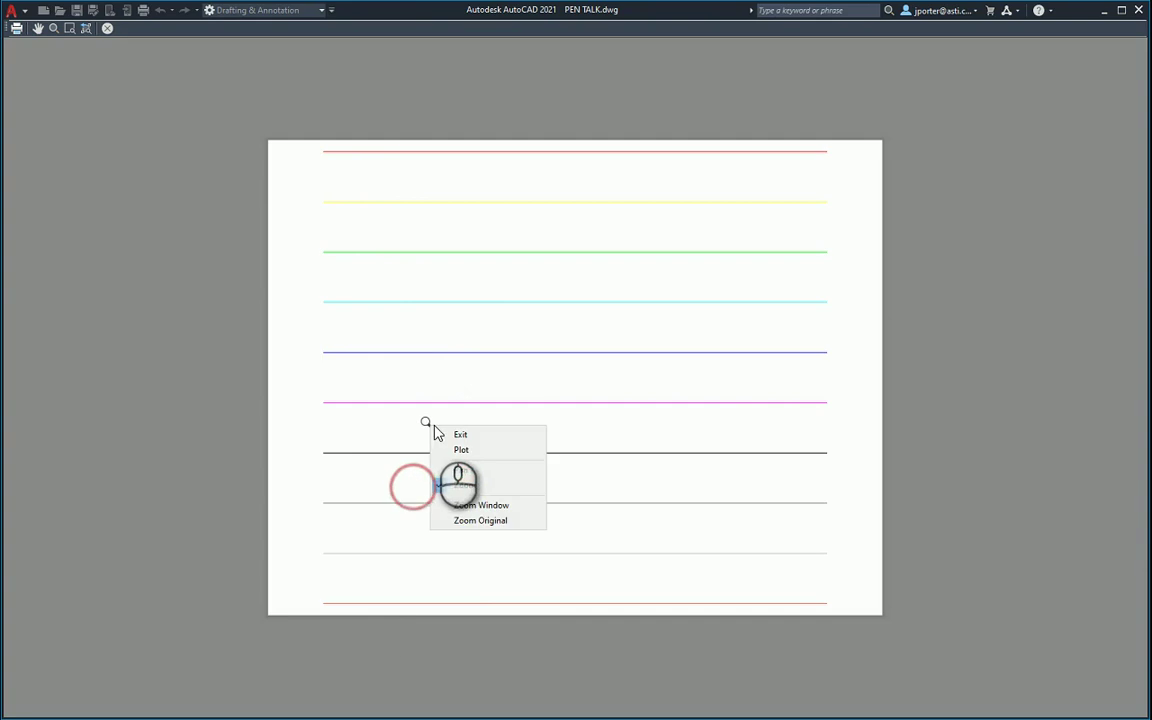
{"action": "left_click", "coordinate": [469, 436]}
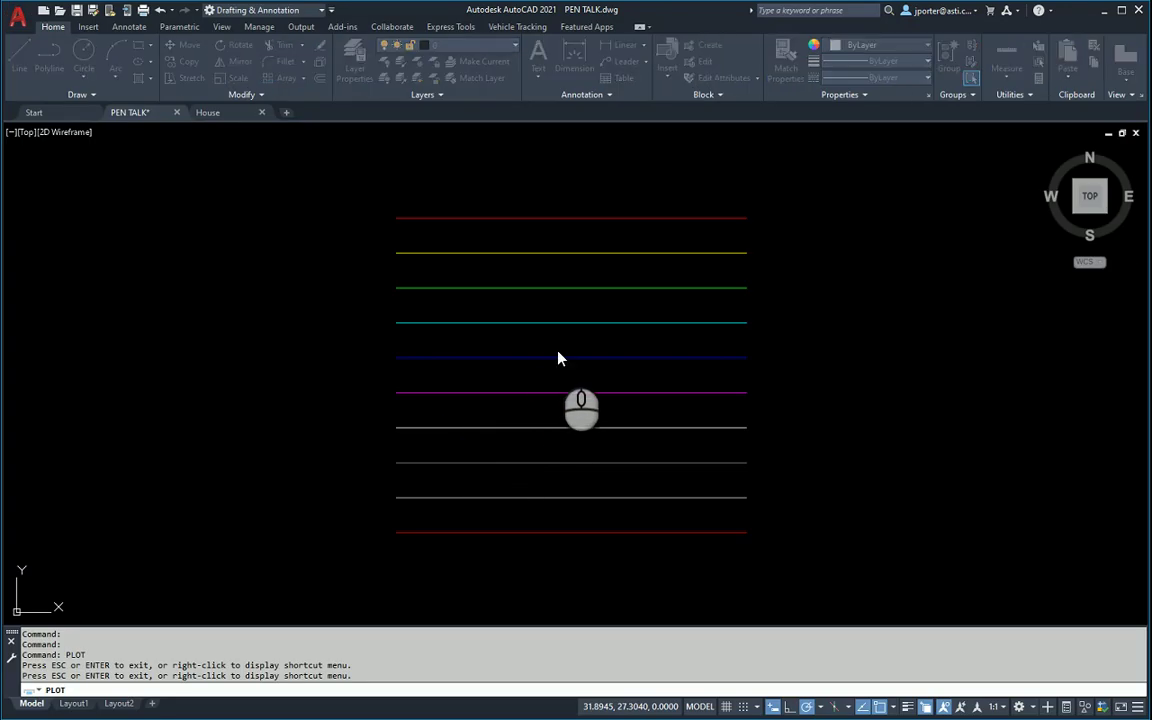
{"action": "left_click", "coordinate": [826, 244]}
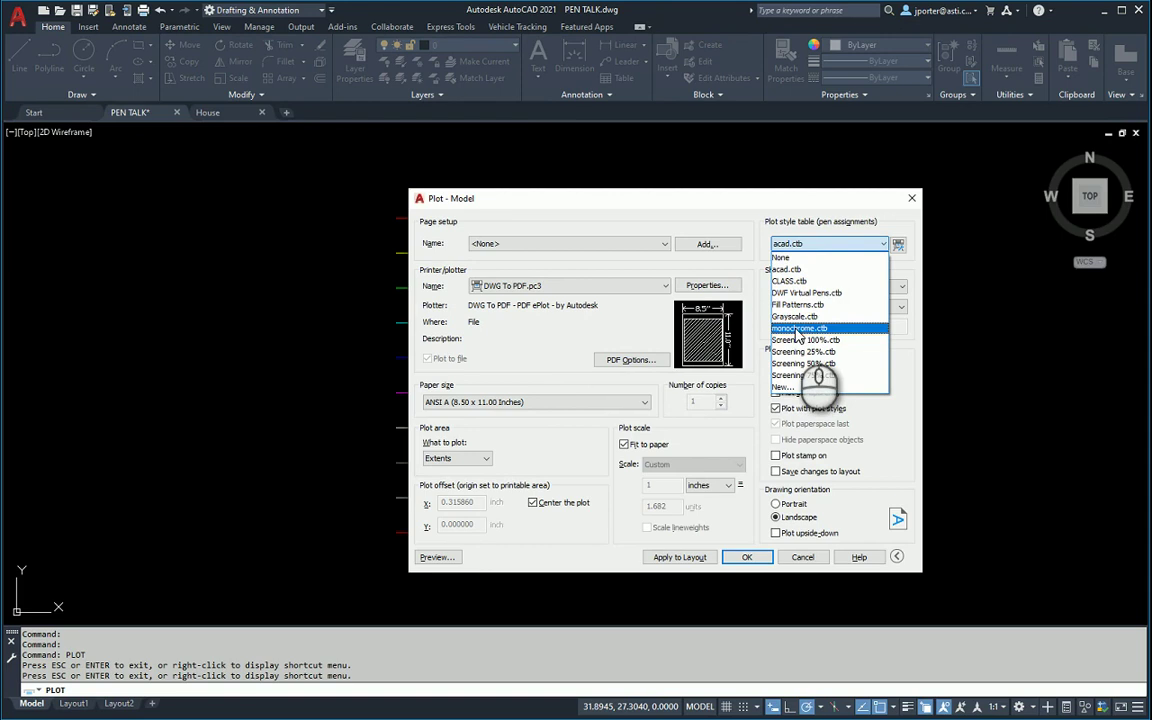
Step: Apply monochrome.ctb to all layouts, scroll through its colours in Table View, and close it
{"action": "left_click", "coordinate": [798, 329]}
{"action": "left_click", "coordinate": [677, 419]}
{"action": "left_click", "coordinate": [894, 245]}
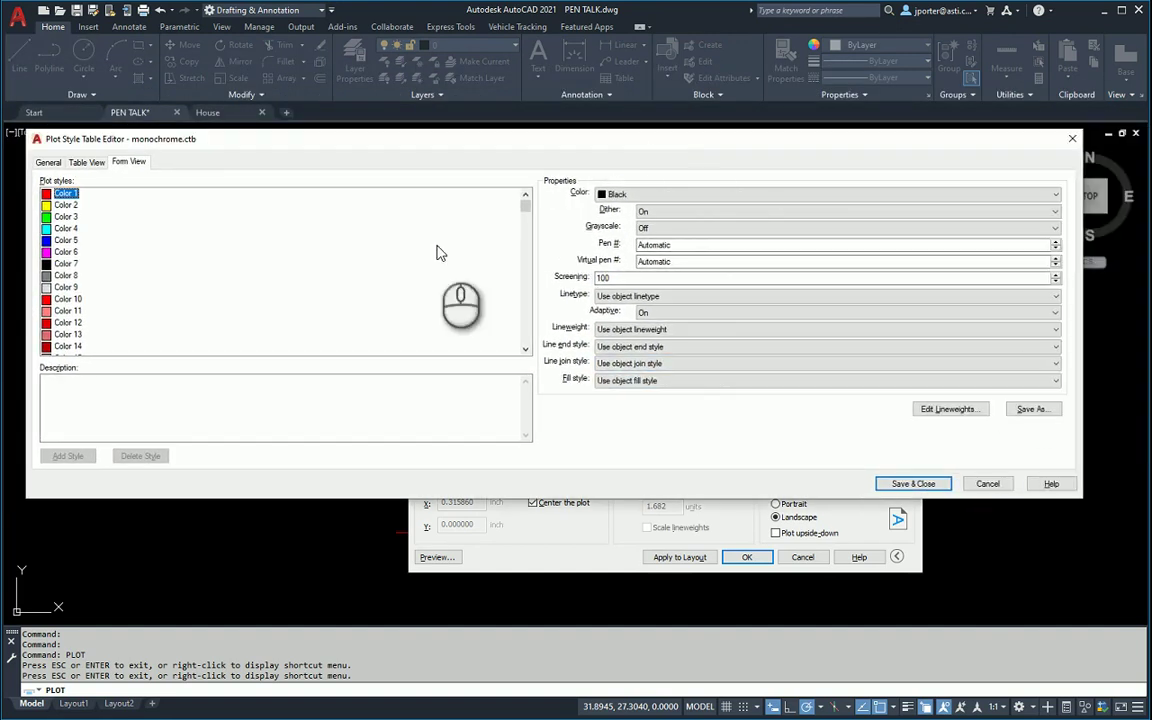
{"action": "left_click", "coordinate": [100, 162]}
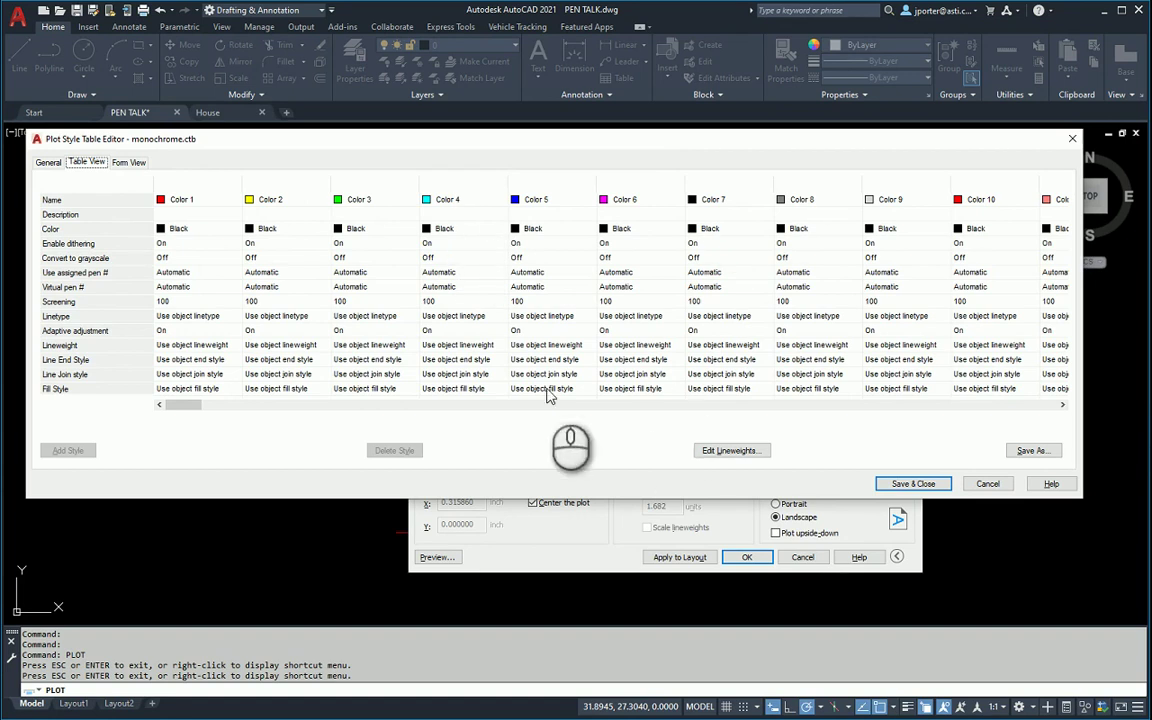
{"action": "left_click_drag", "start_coordinate": [185, 404], "coordinate": [1050, 411]}
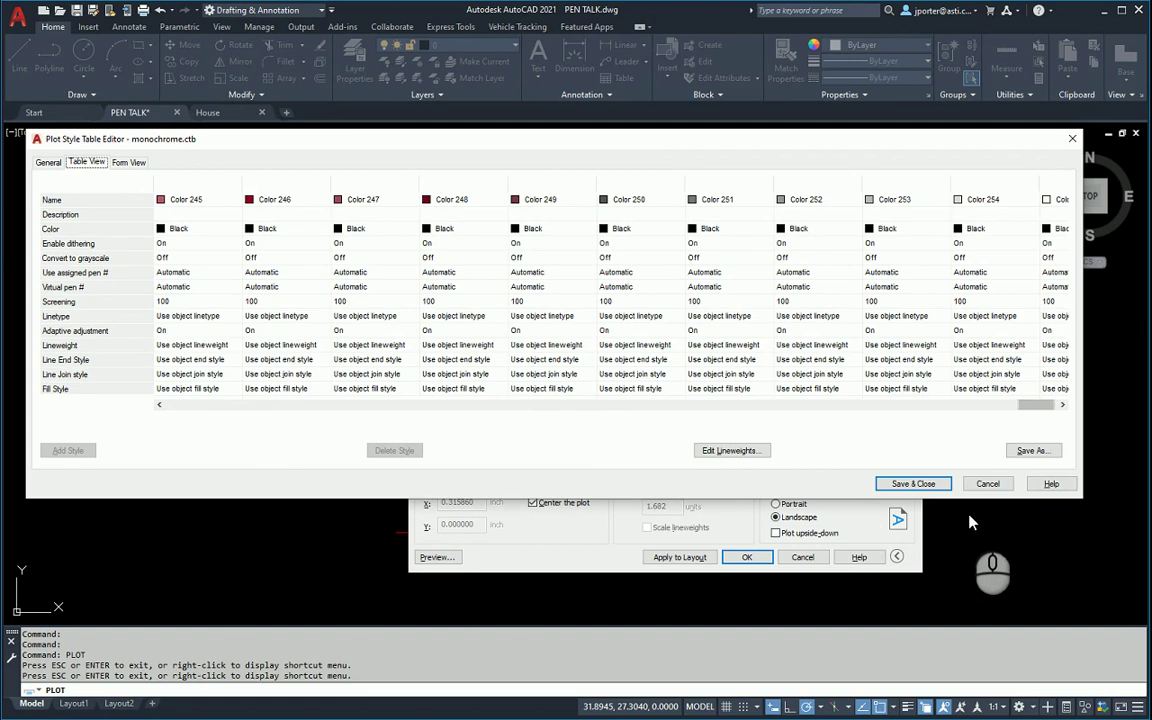
{"action": "left_click", "coordinate": [938, 488]}
{"action": "left_click", "coordinate": [436, 558]}
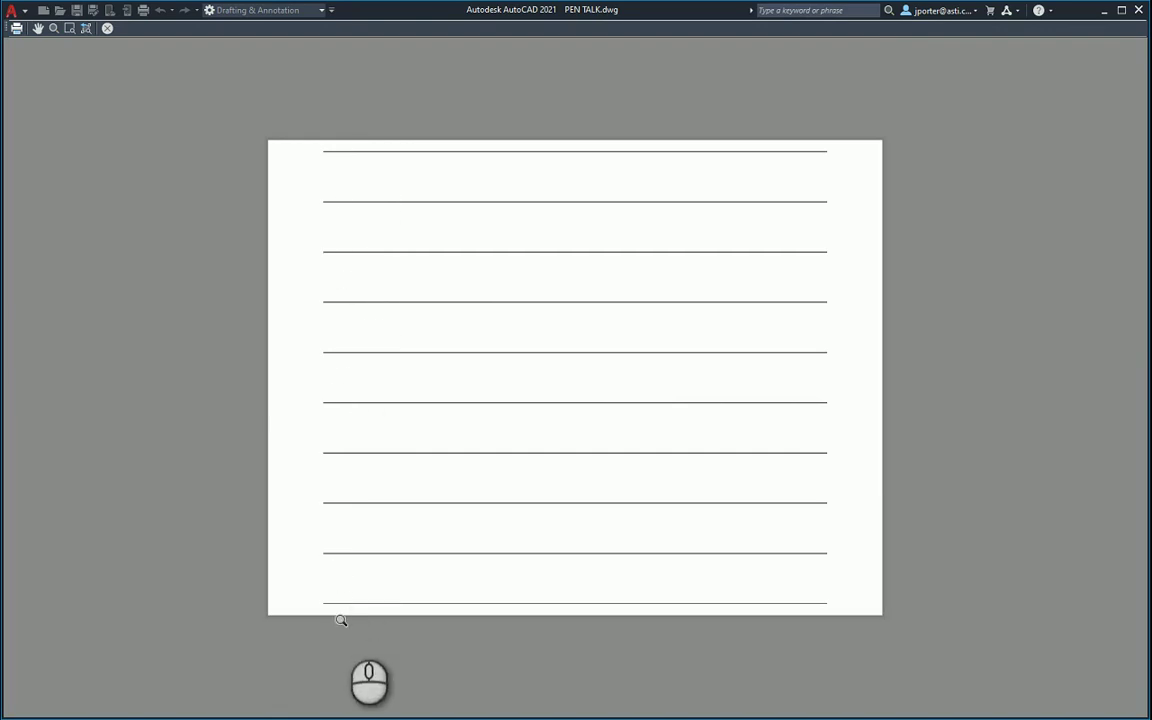
{"action": "right_click", "coordinate": [499, 373]}
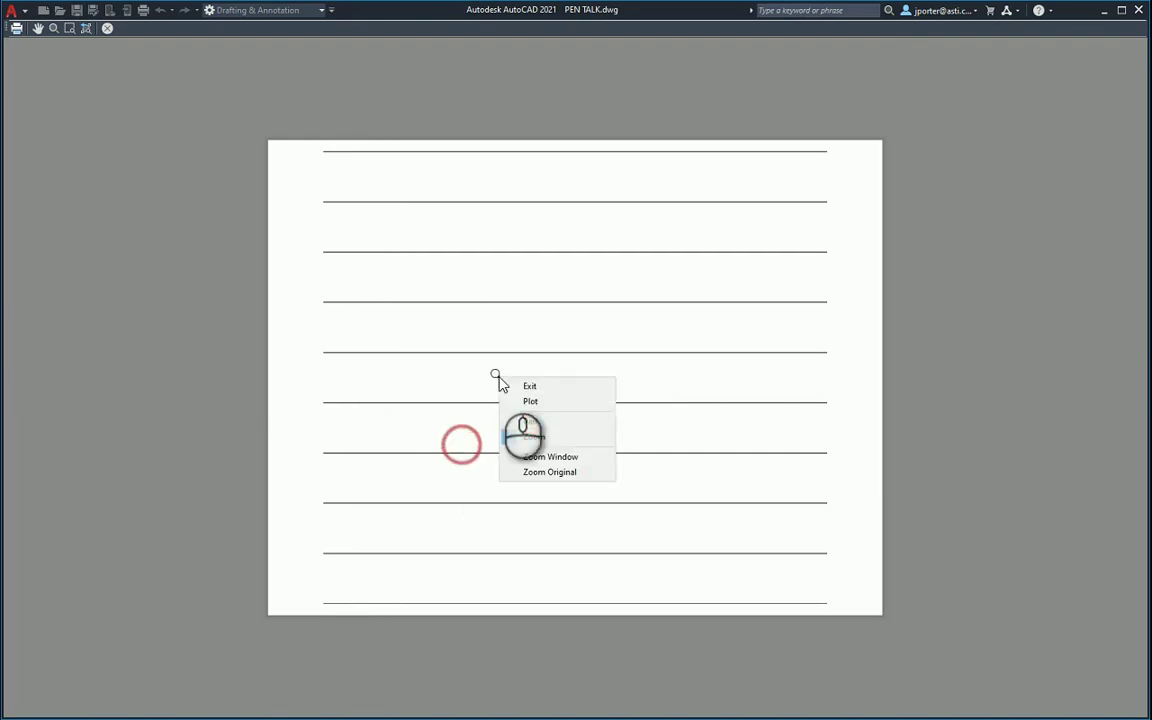
{"action": "left_click", "coordinate": [540, 388]}
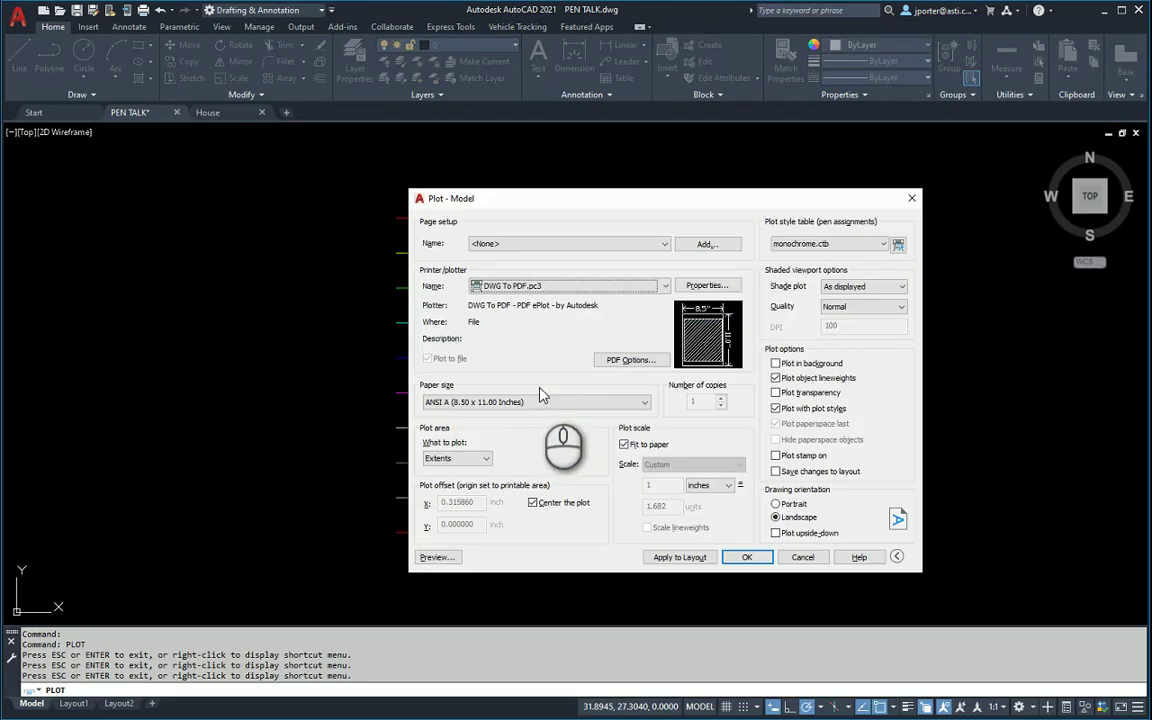
Step: Apply CLASS.ctb to all layouts, check its lineweights up to 2.0000 mm in Table View, and save
{"action": "left_click", "coordinate": [825, 244]}
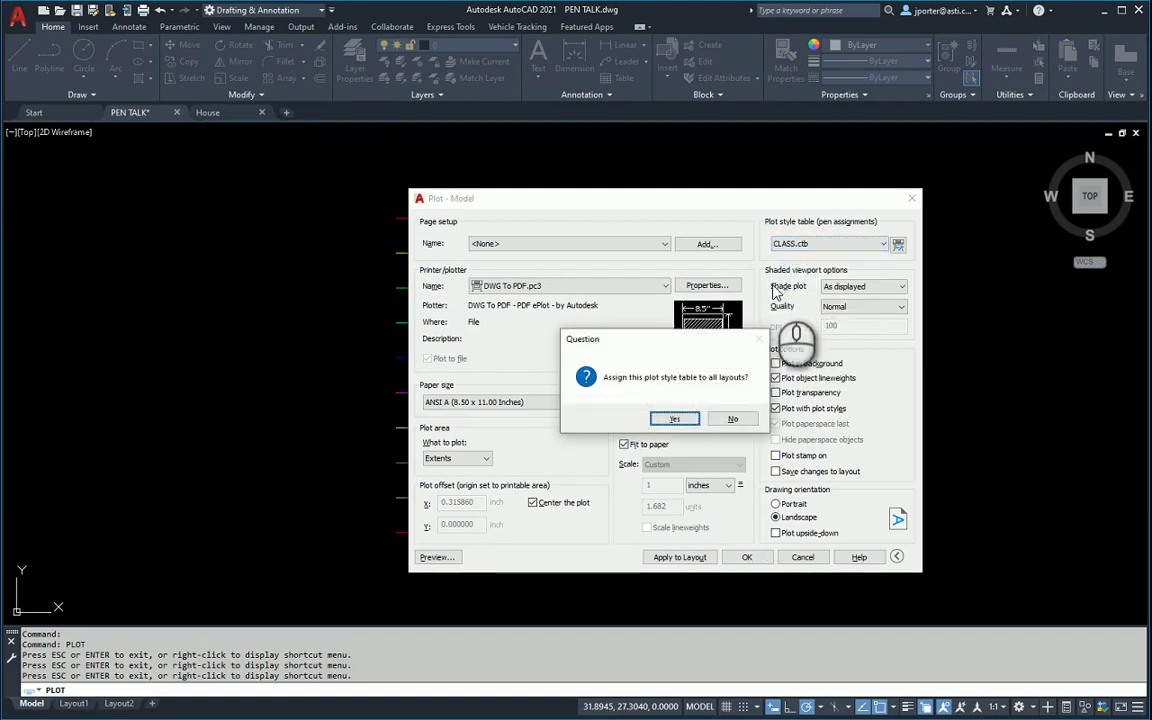
{"action": "left_click", "coordinate": [676, 419]}
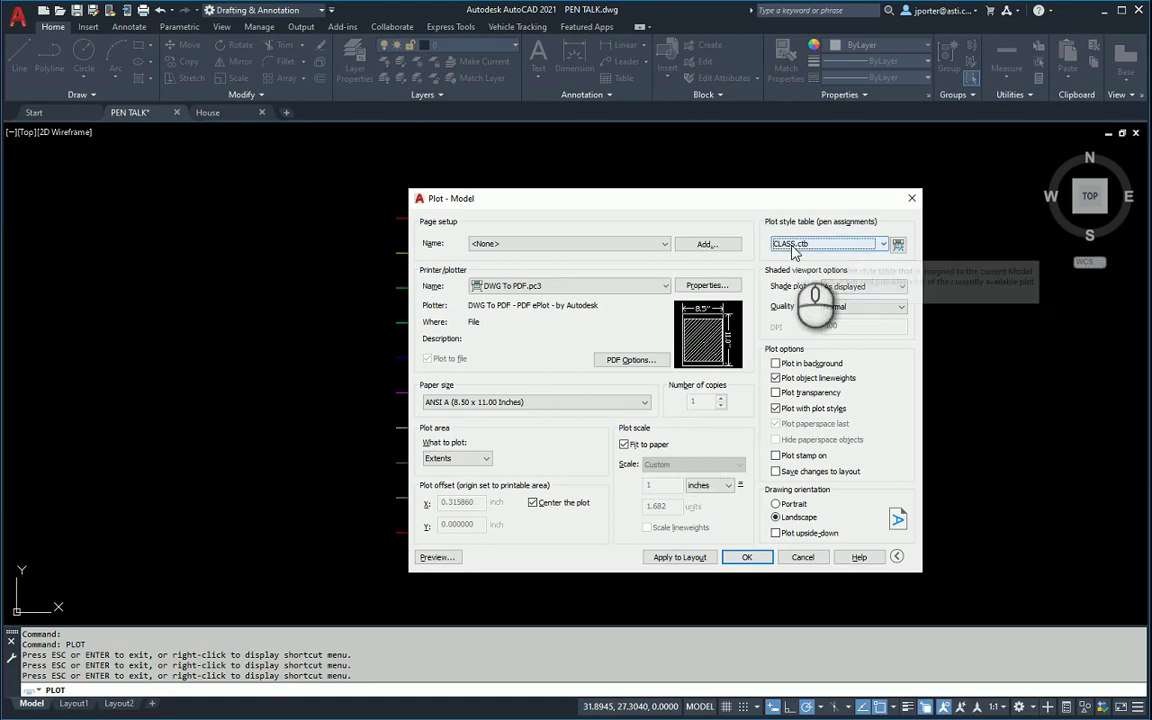
{"action": "left_click", "coordinate": [898, 245]}
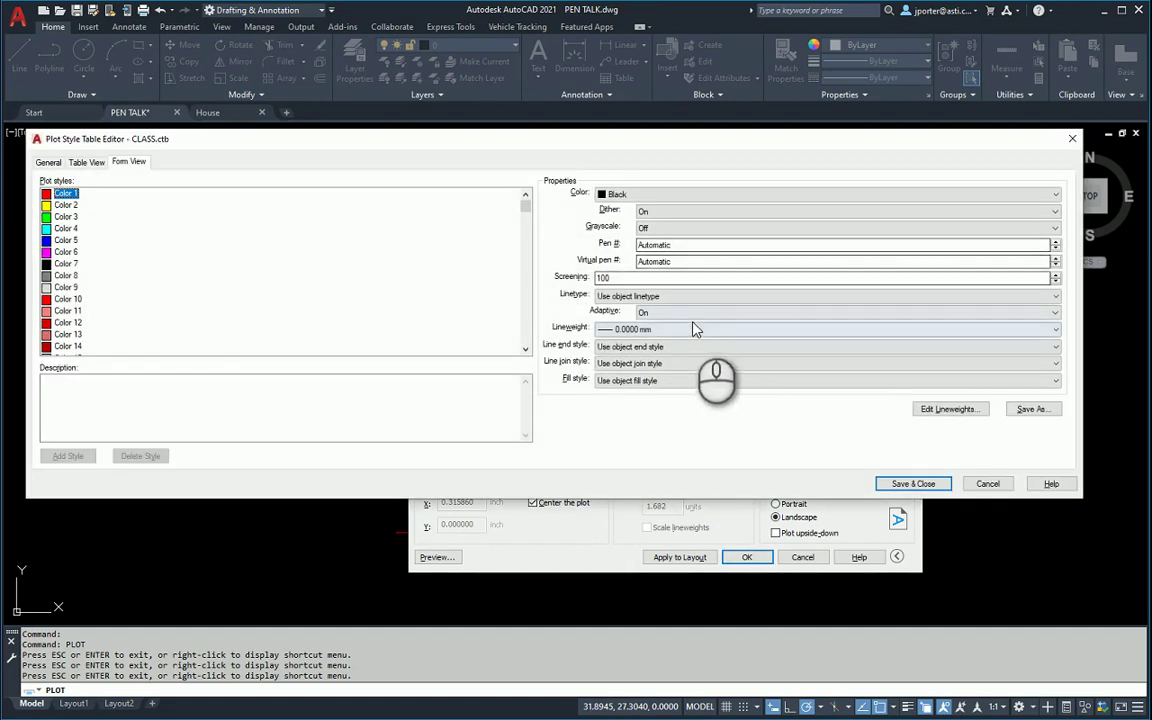
{"action": "left_click", "coordinate": [82, 164]}
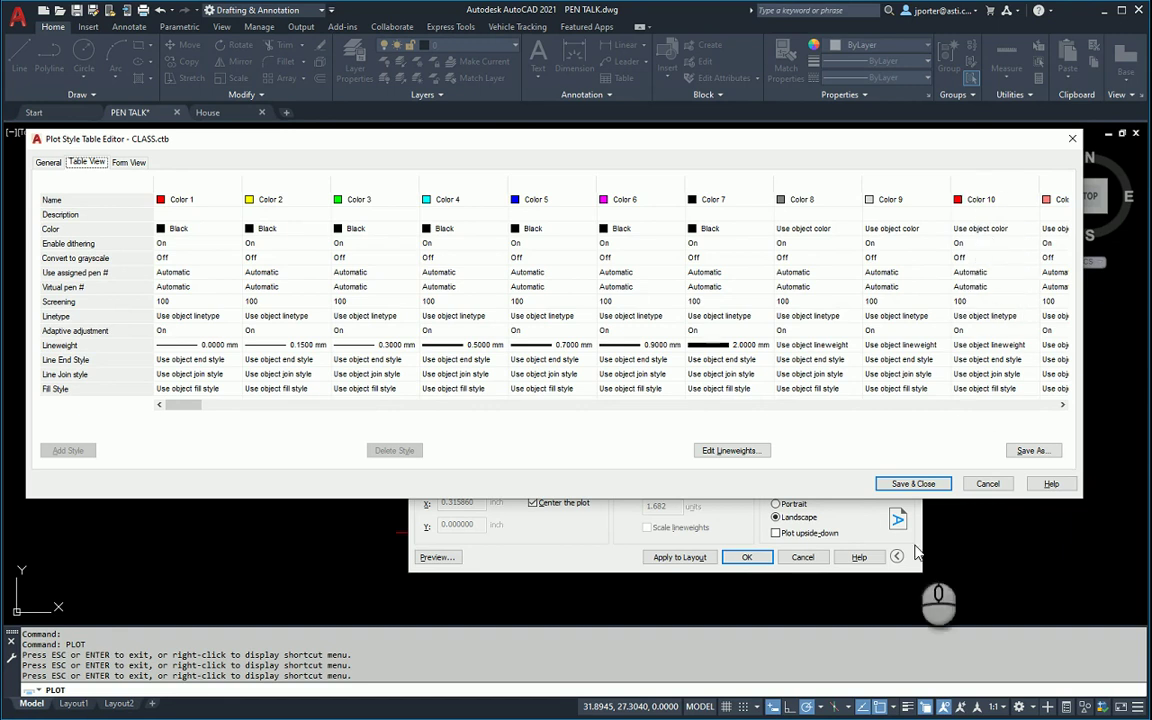
{"action": "left_click", "coordinate": [913, 484]}
{"action": "left_click", "coordinate": [437, 557]}
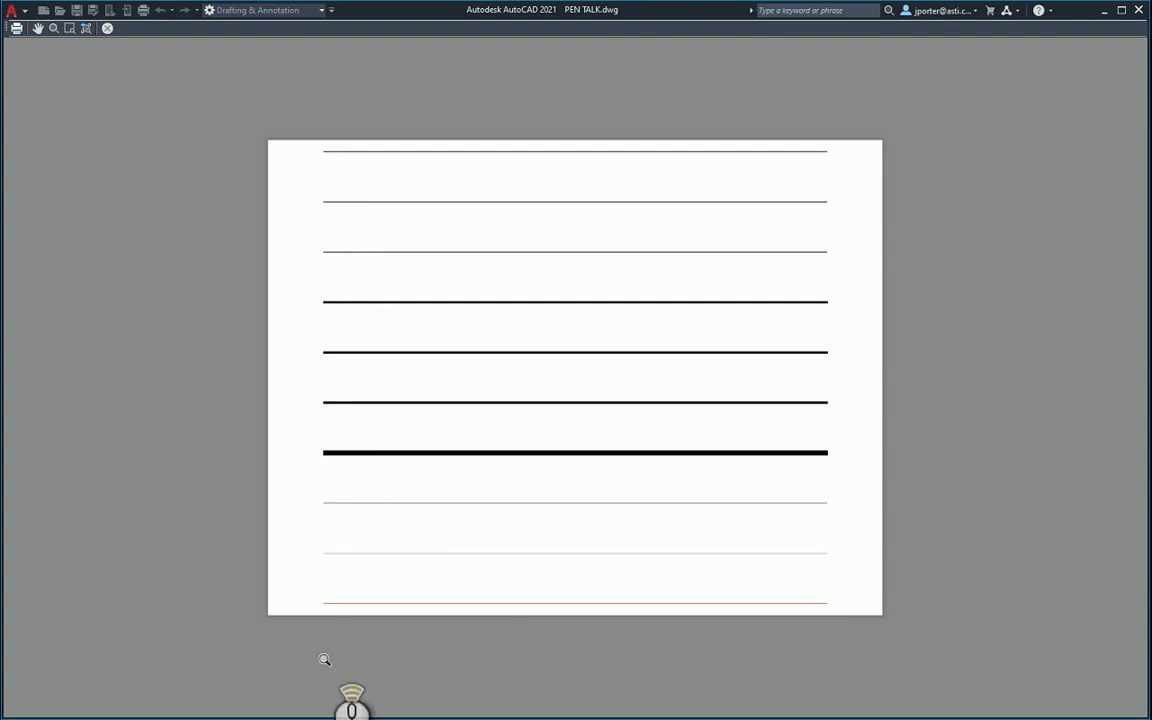
{"action": "scroll", "coordinate": [321, 657], "scroll_direction": "up", "scroll_amount": 2}
{"action": "scroll", "coordinate": [321, 657], "scroll_direction": "up", "scroll_amount": 3}
{"action": "scroll", "coordinate": [375, 442], "scroll_direction": "down", "scroll_amount": 2}
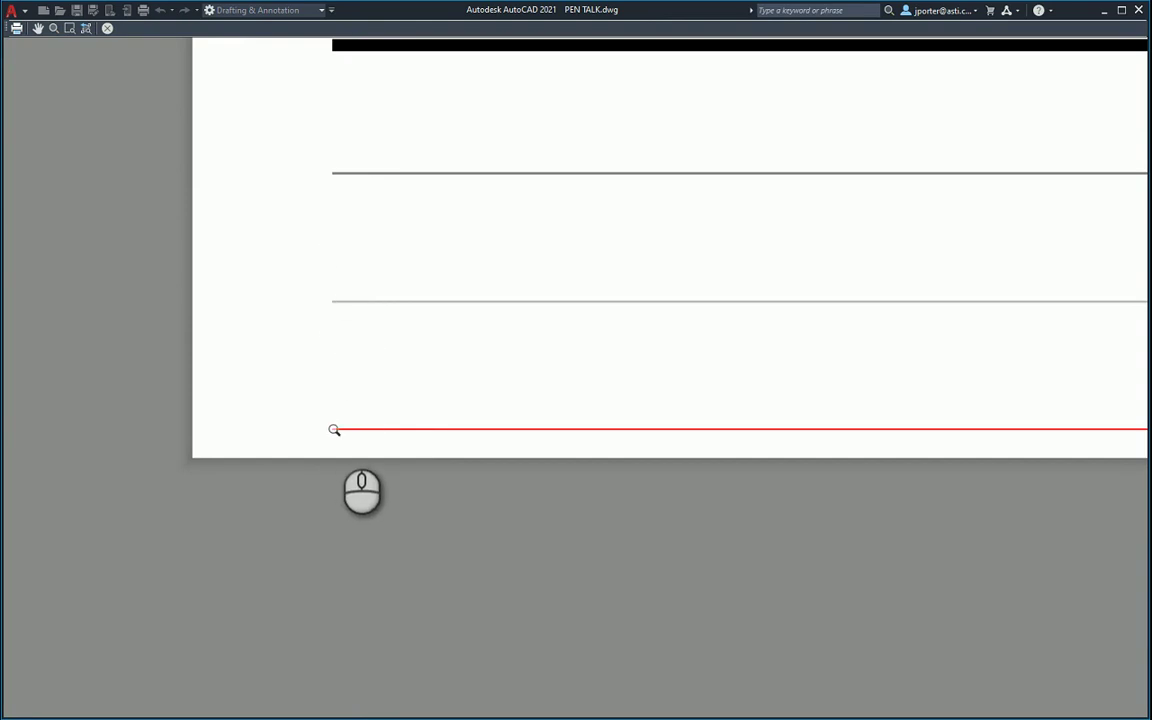
{"action": "scroll", "coordinate": [334, 430], "scroll_direction": "down", "scroll_amount": 4}
{"action": "middle_click_drag", "start_coordinate": [322, 281], "coordinate": [369, 333]}
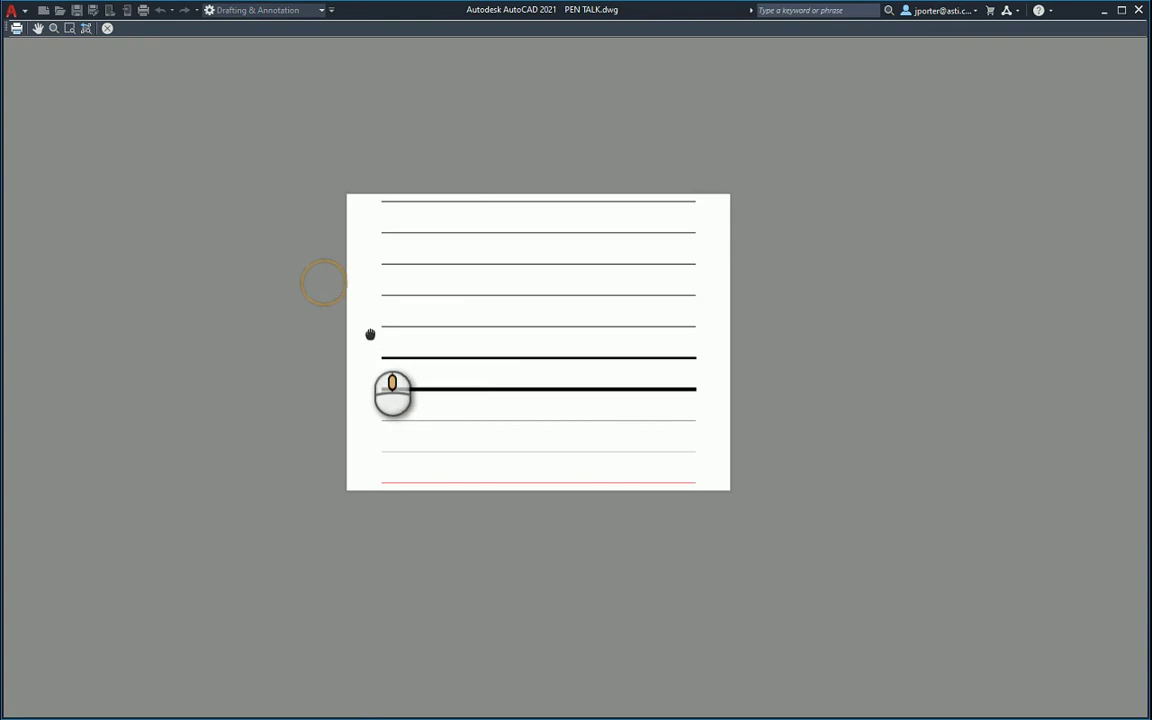
{"action": "right_click", "coordinate": [369, 333]}
{"action": "left_click", "coordinate": [399, 343]}
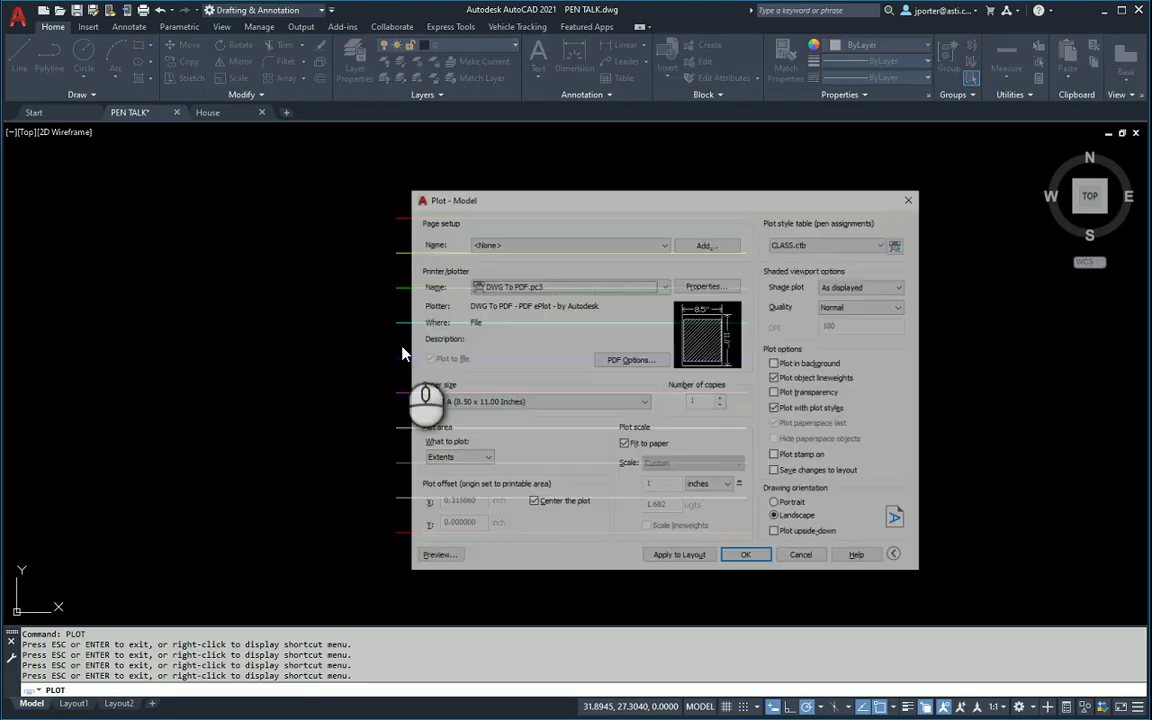
Step: Cancel the Plot dialog and switch to the House.dwg drawing tab
{"action": "left_click", "coordinate": [803, 557]}
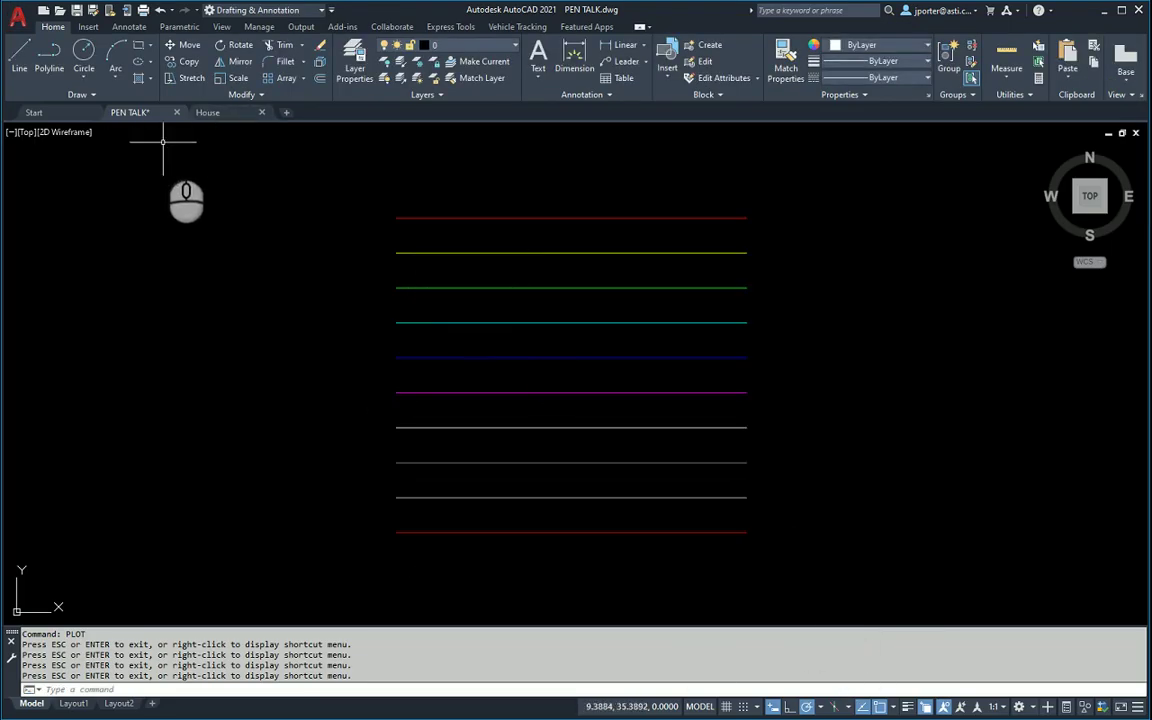
{"action": "left_click", "coordinate": [210, 112]}
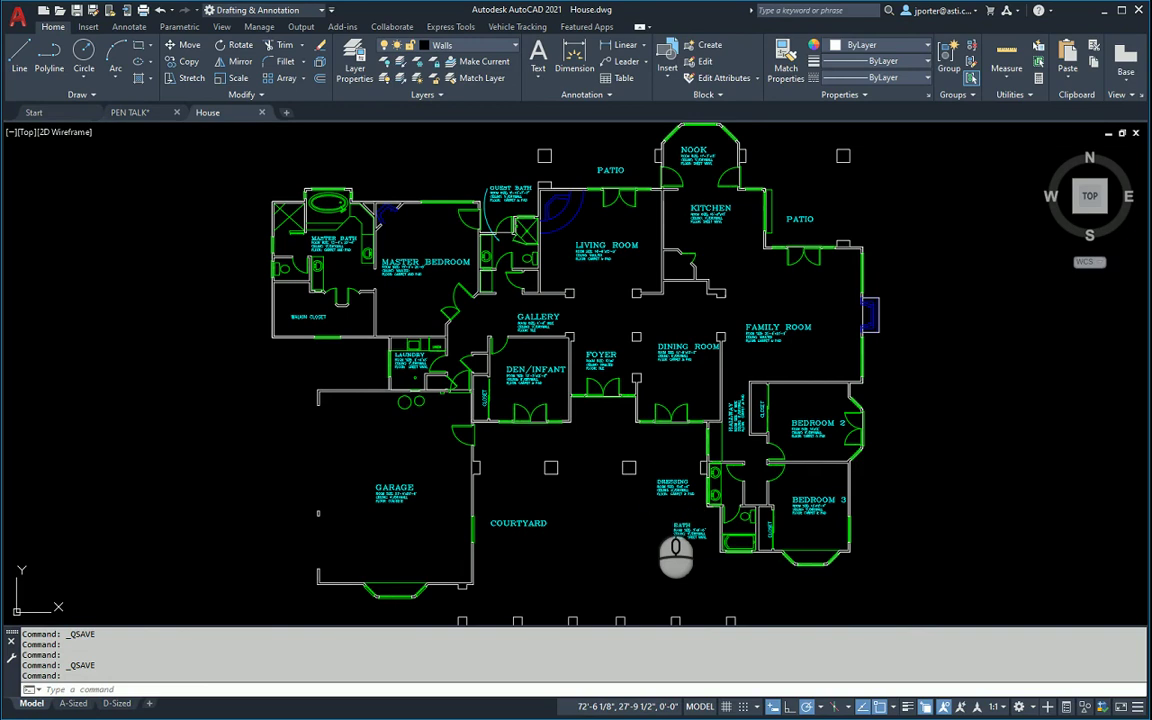
Step: Set the House plot to DWG To PDF.pc3, plotting Extents, centred on the sheet
{"action": "key", "text": "ctrl+p"}
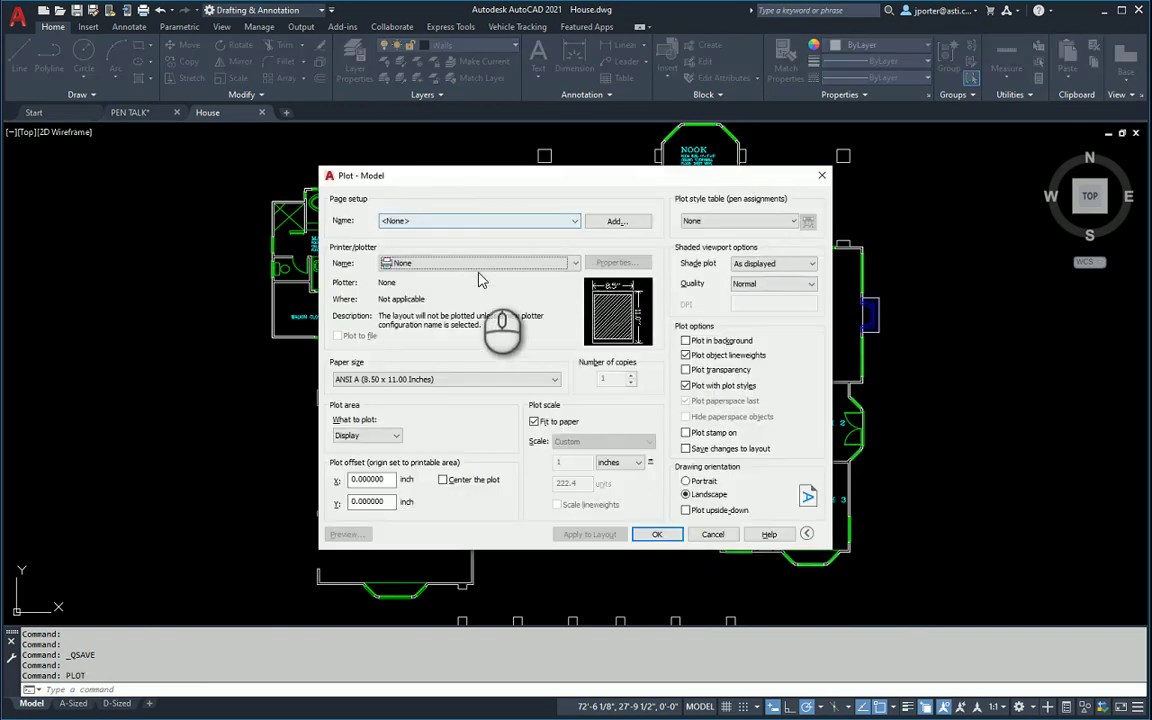
{"action": "left_click", "coordinate": [472, 263]}
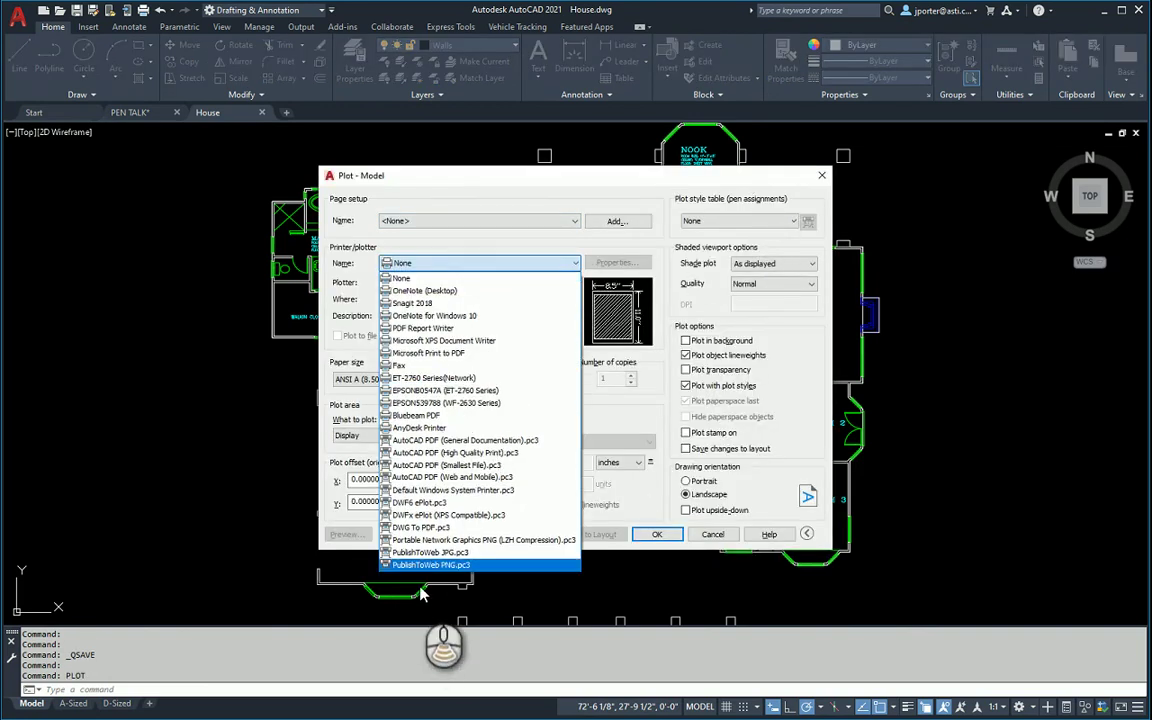
{"action": "left_click", "coordinate": [420, 527]}
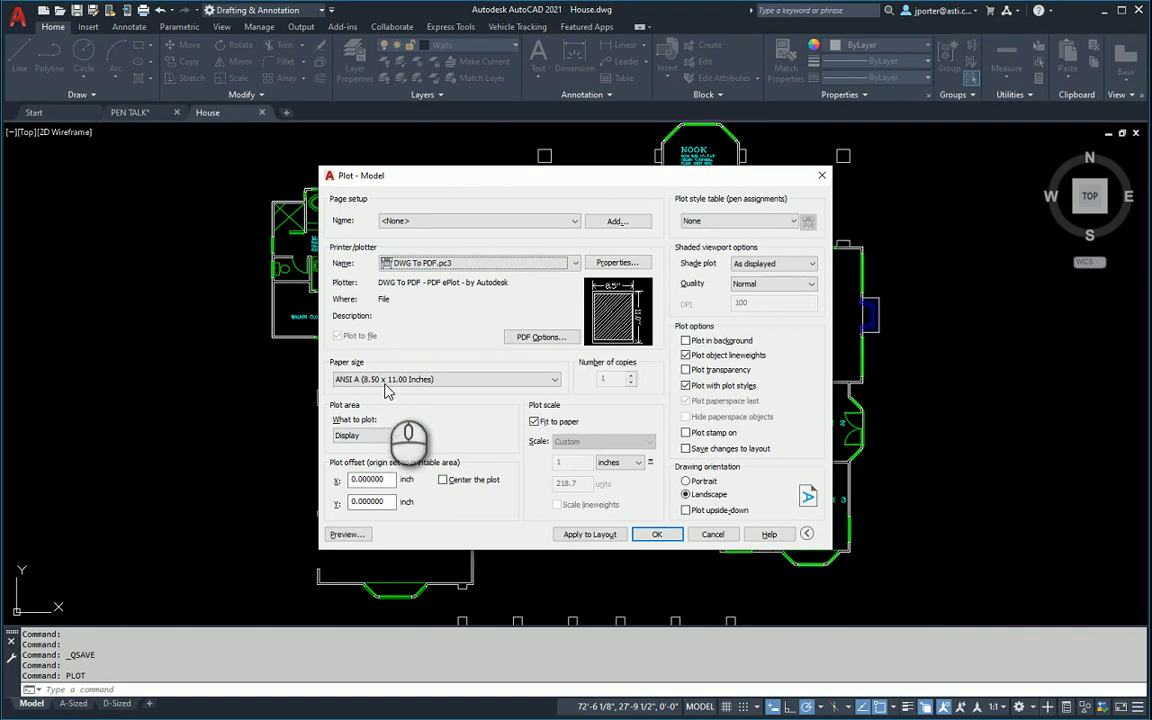
{"action": "left_click", "coordinate": [367, 435]}
{"action": "left_click", "coordinate": [358, 451]}
{"action": "left_click", "coordinate": [443, 480]}
Step: Apply CLASS.ctb to all layouts, review it in Table View, and save it
{"action": "left_click", "coordinate": [725, 221]}
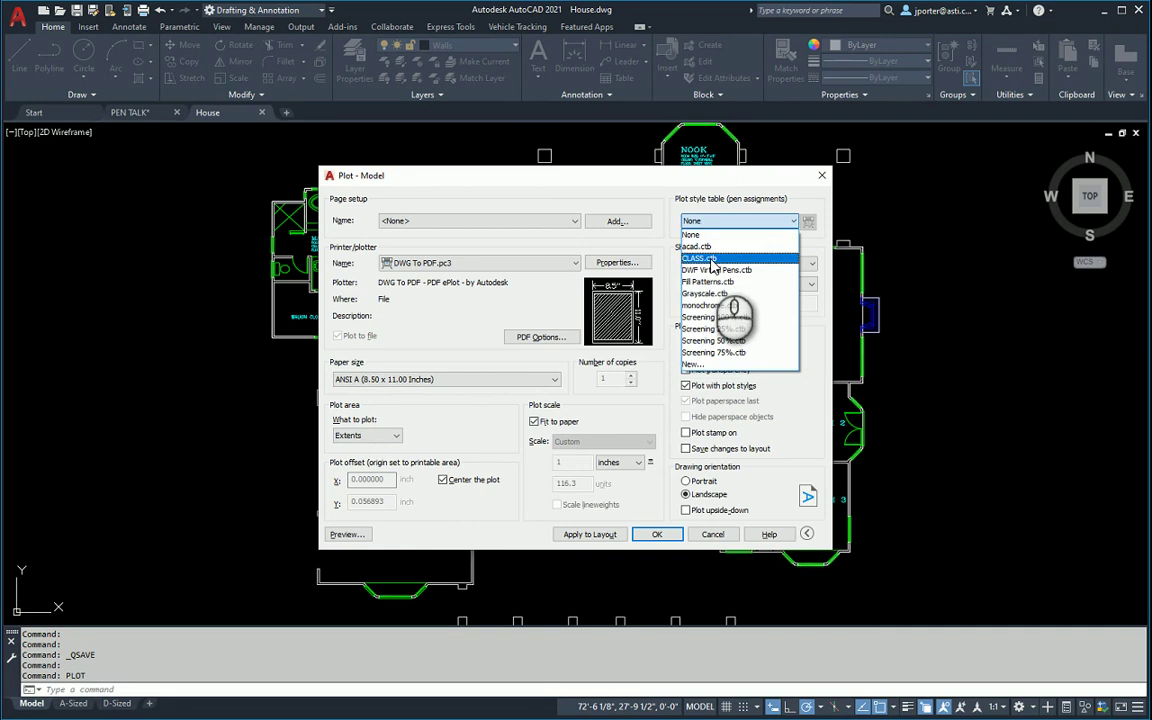
{"action": "left_click", "coordinate": [700, 258]}
{"action": "left_click", "coordinate": [596, 399]}
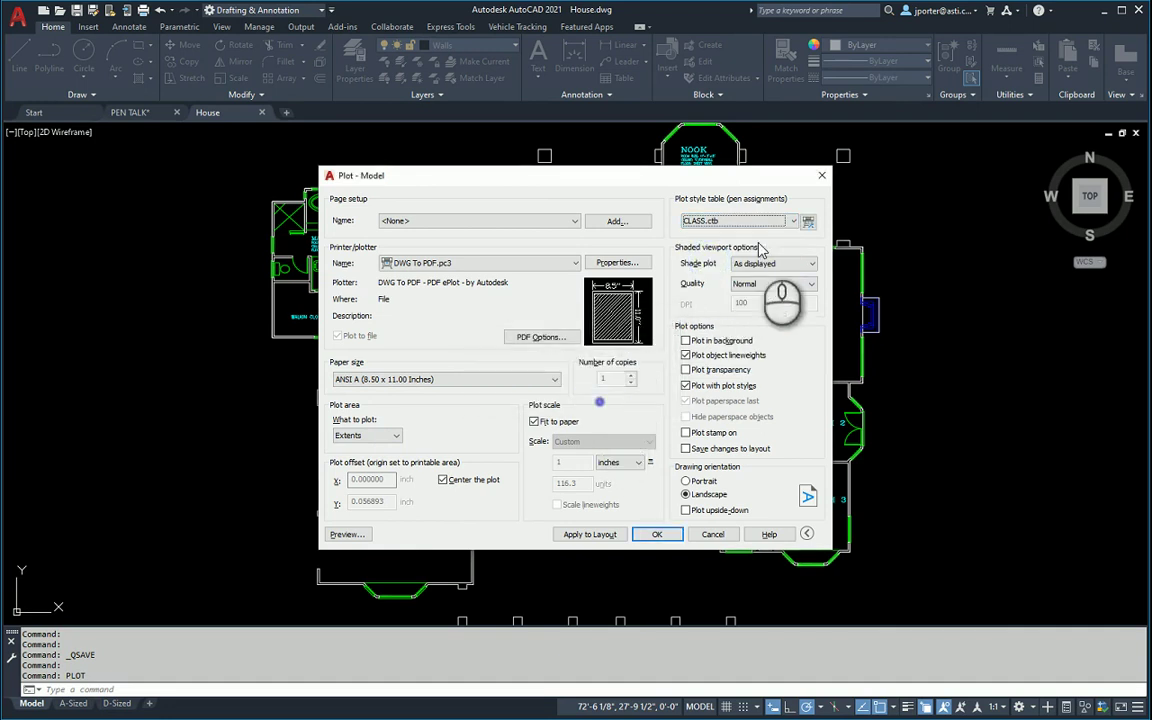
{"action": "left_click", "coordinate": [807, 221]}
{"action": "left_click", "coordinate": [86, 162]}
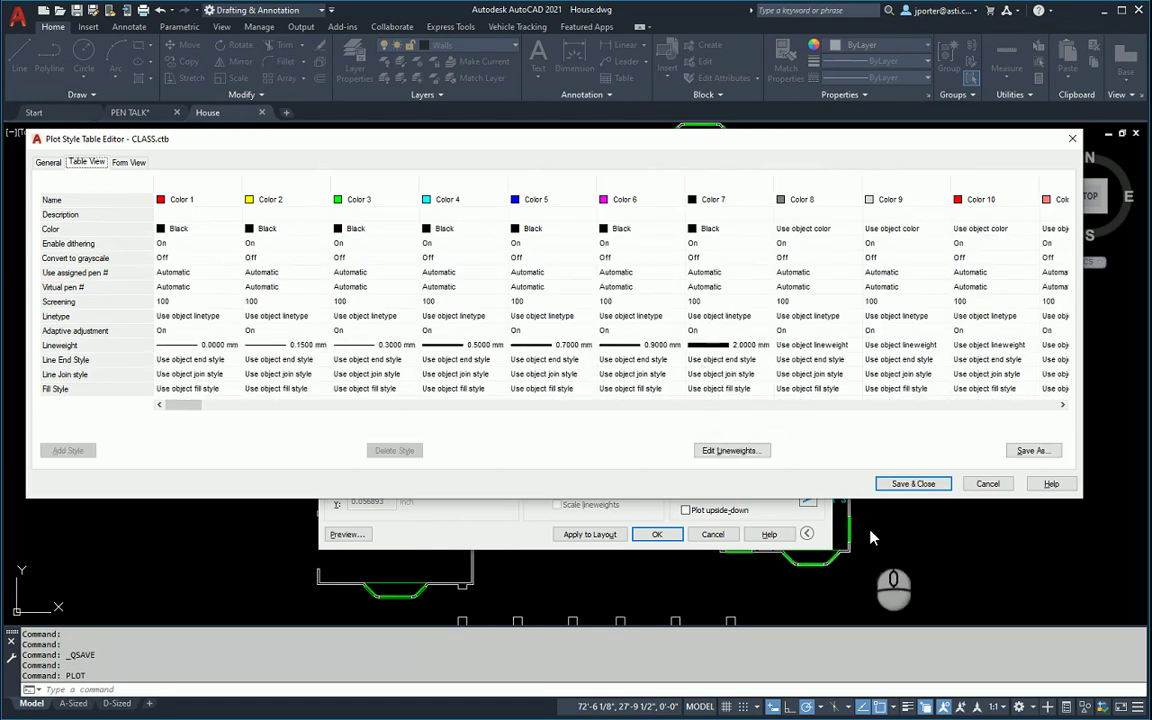
{"action": "left_click", "coordinate": [938, 485]}
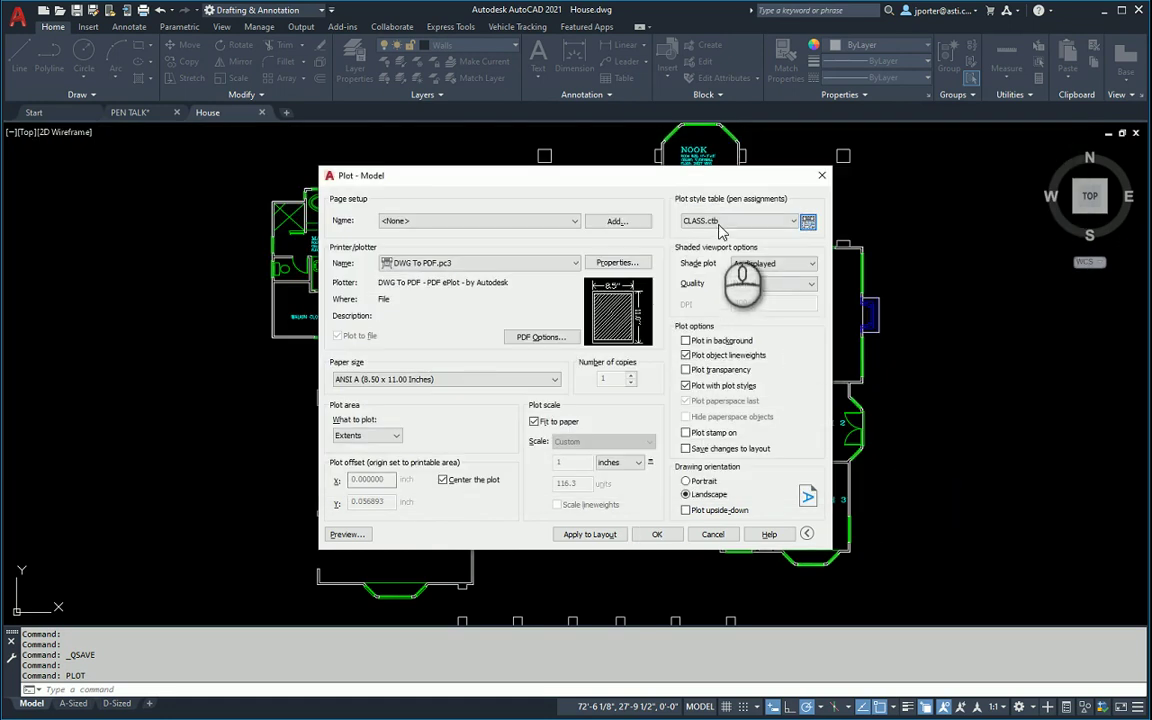
Step: Preview the House plan plot and zoom in and out to inspect it
{"action": "left_click", "coordinate": [352, 534]}
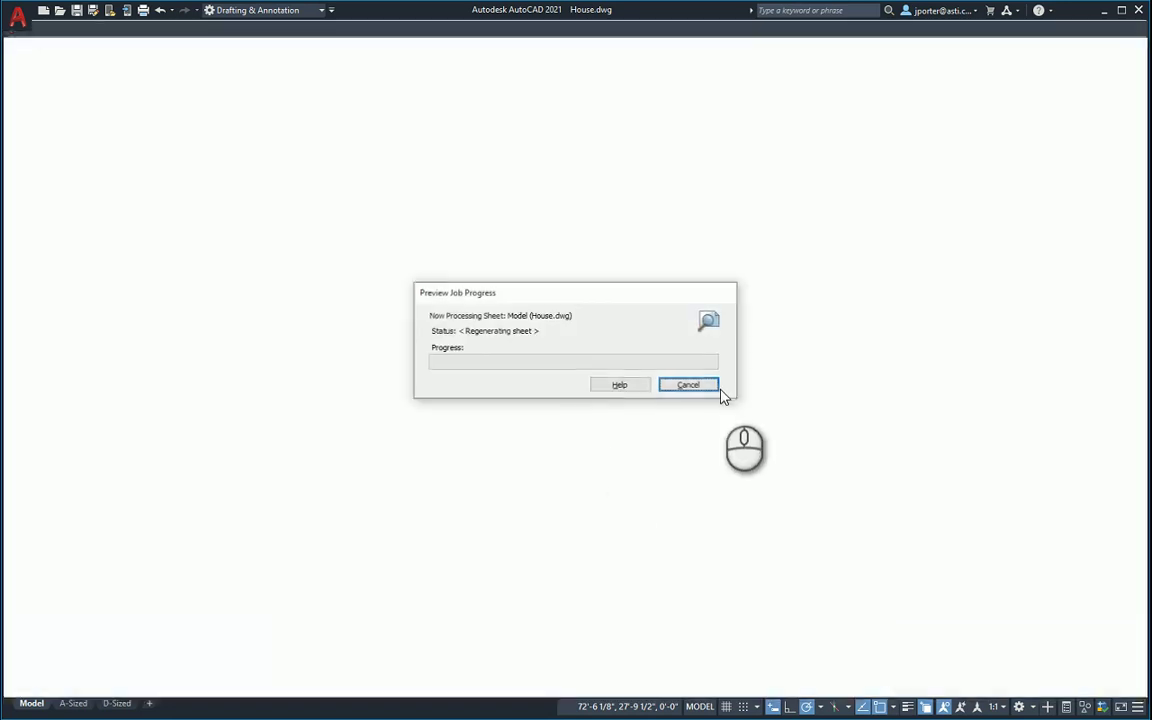
{"action": "scroll", "coordinate": [495, 447], "scroll_direction": "up", "scroll_amount": 10}
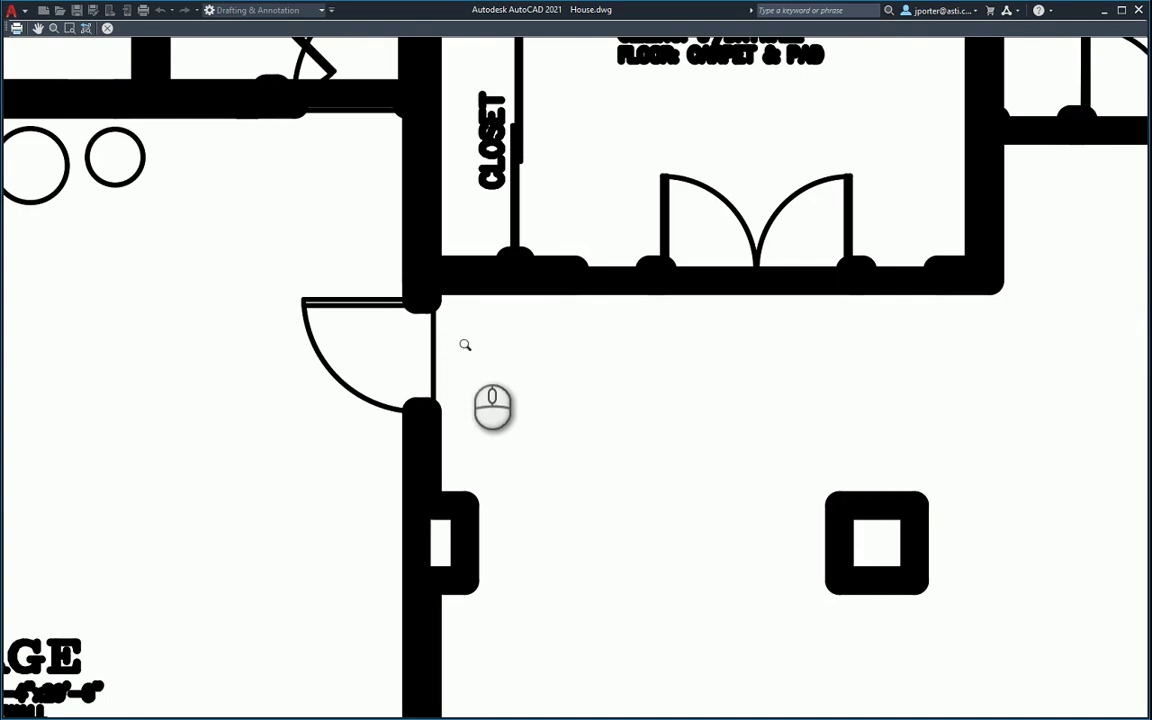
{"action": "scroll", "coordinate": [464, 339], "scroll_direction": "down", "scroll_amount": 6}
{"action": "scroll", "coordinate": [463, 345], "scroll_direction": "down", "scroll_amount": 5}
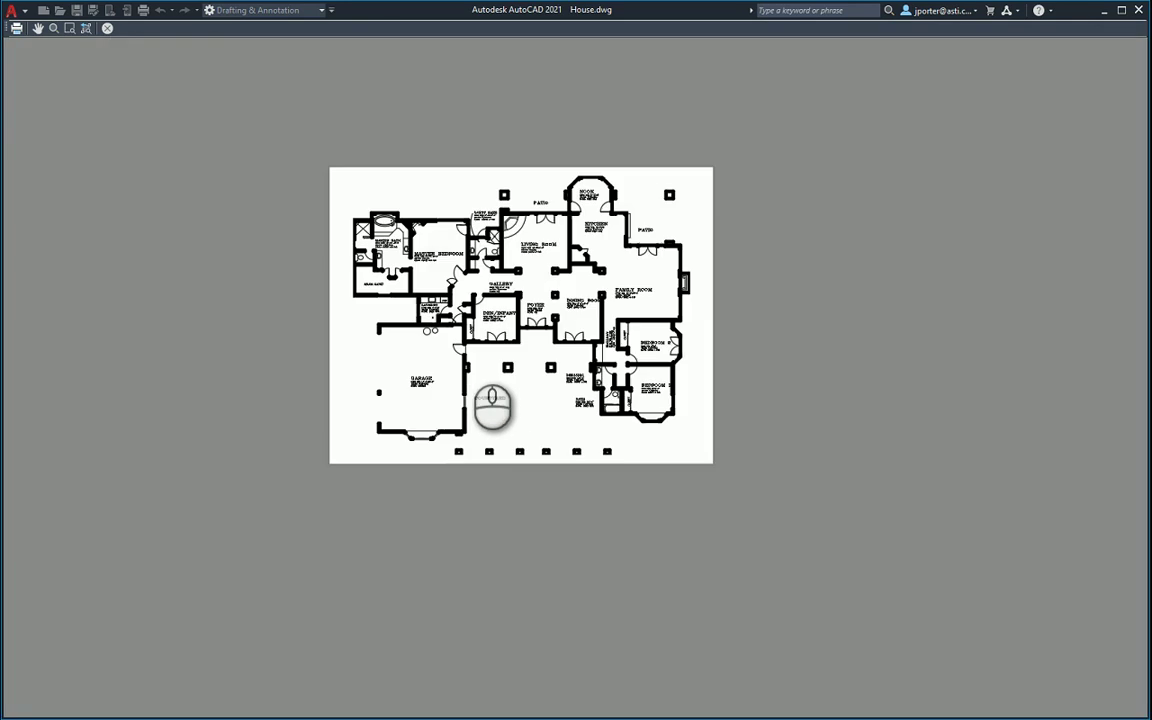
{"action": "scroll", "coordinate": [473, 318], "scroll_direction": "up", "scroll_amount": 2}
Step: Exit the preview, apply the plot settings to the layout, and cancel the Plot dialog
{"action": "right_click", "coordinate": [518, 300]}
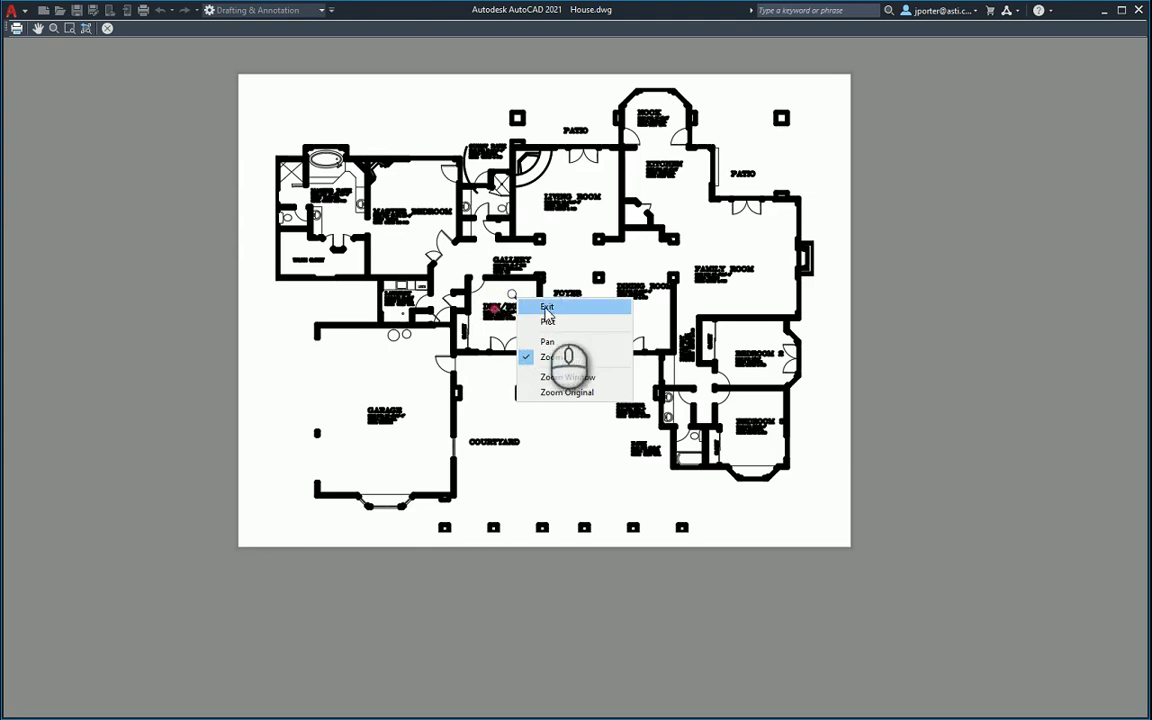
{"action": "left_click", "coordinate": [548, 306]}
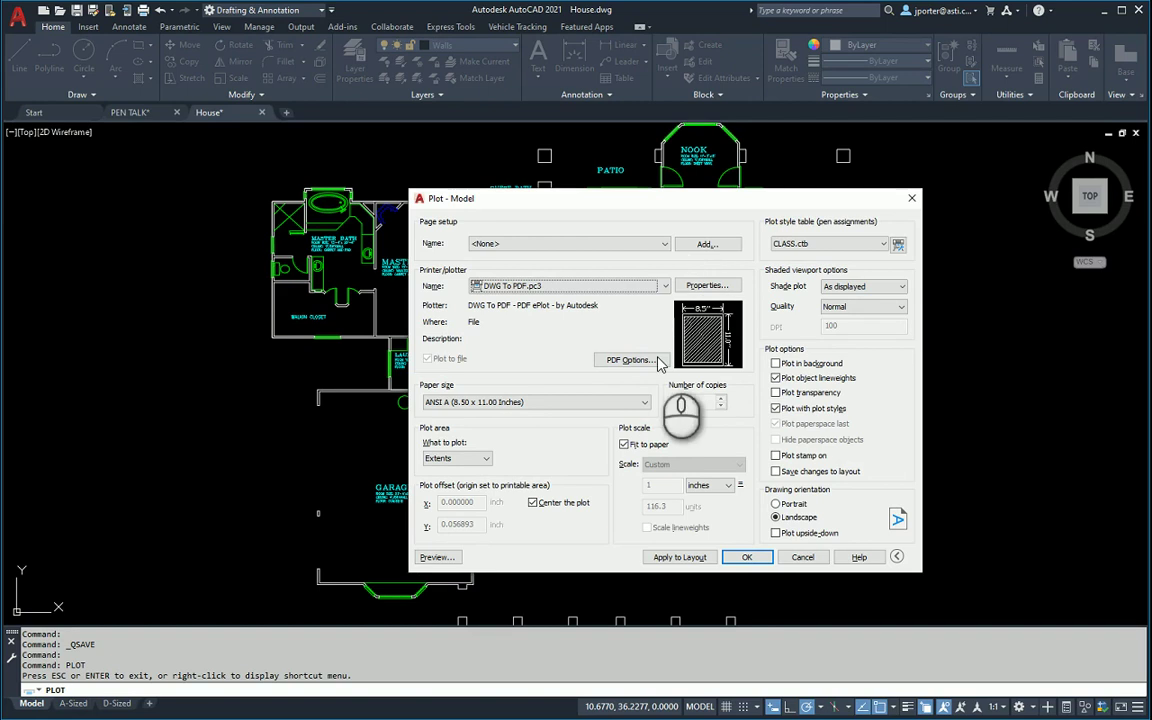
{"action": "left_click", "coordinate": [687, 560]}
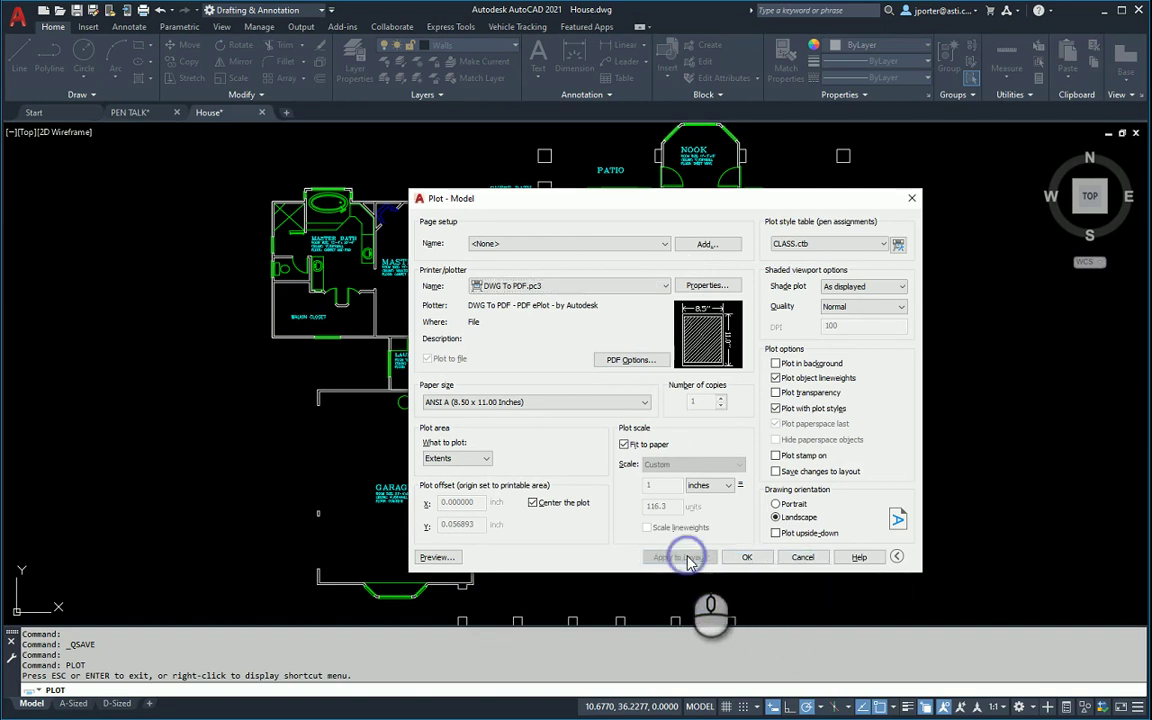
{"action": "left_click", "coordinate": [803, 557]}
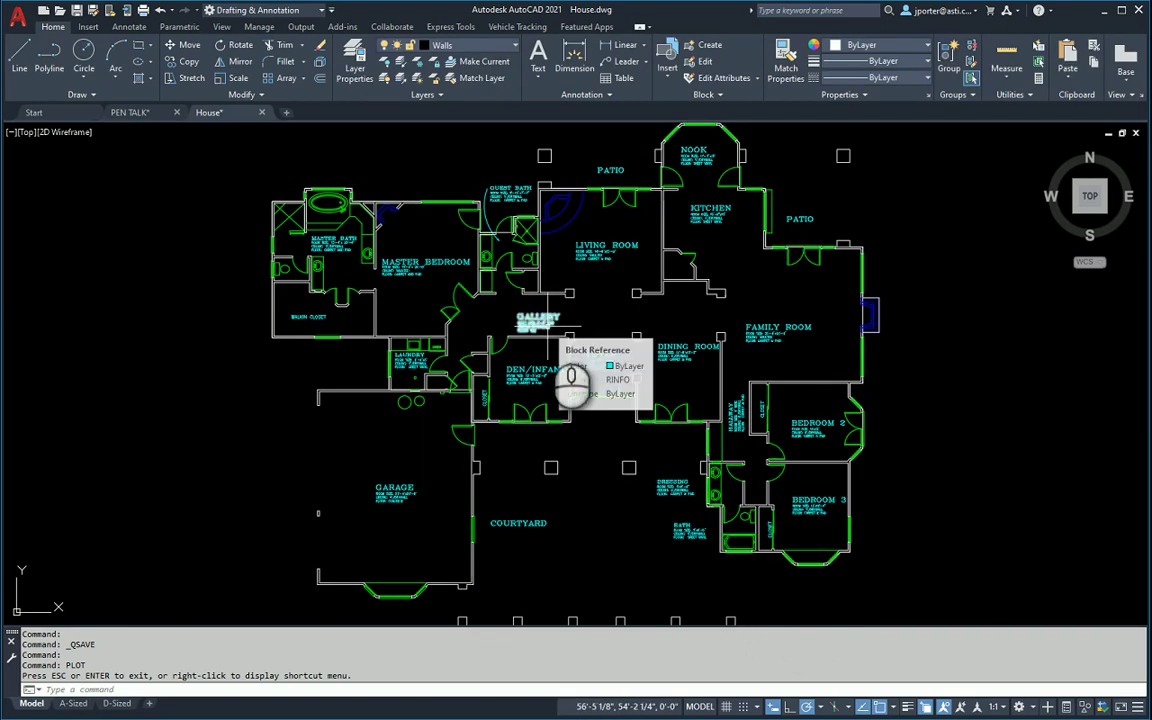
Step: Using LA, change the Walls layer colour from white to yellow
{"action": "type", "text": "la"}
{"action": "key", "text": "Return"}
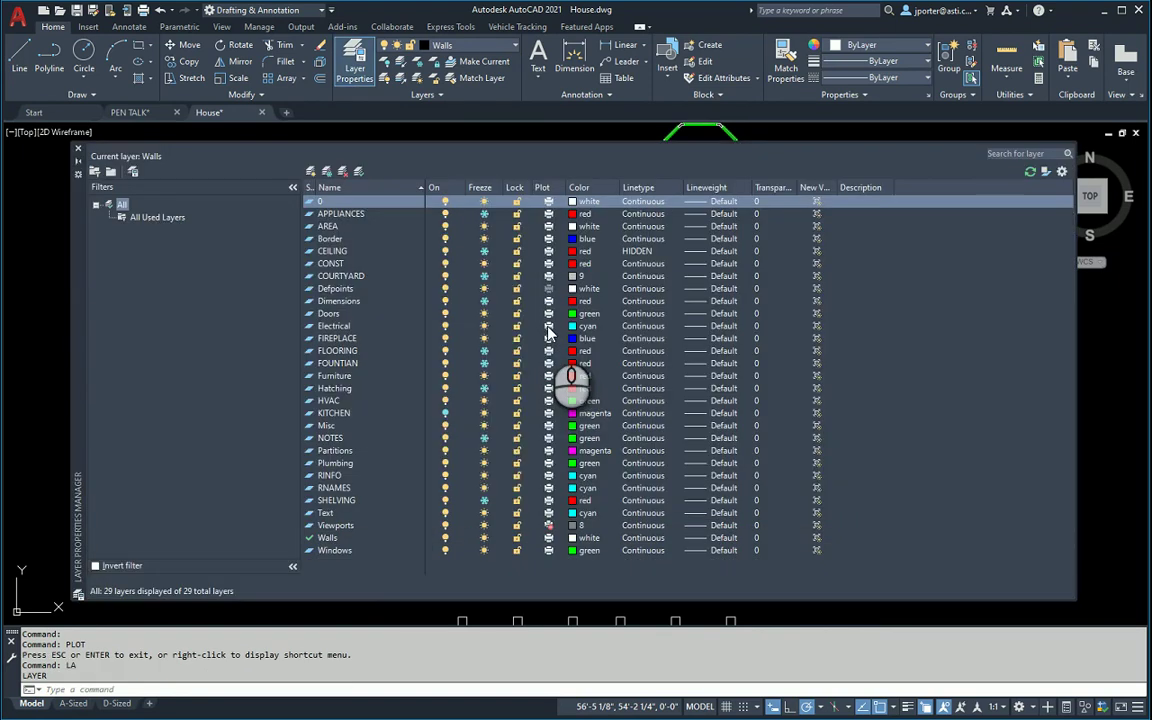
{"action": "left_click", "coordinate": [322, 538]}
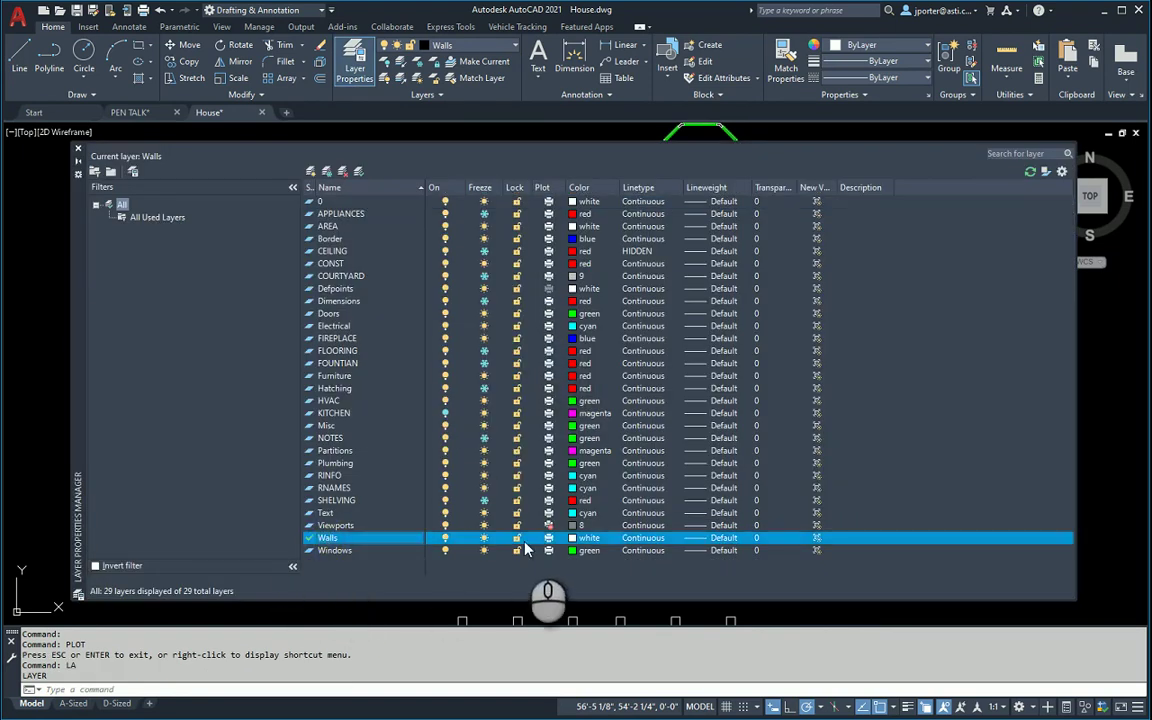
{"action": "left_click", "coordinate": [577, 540]}
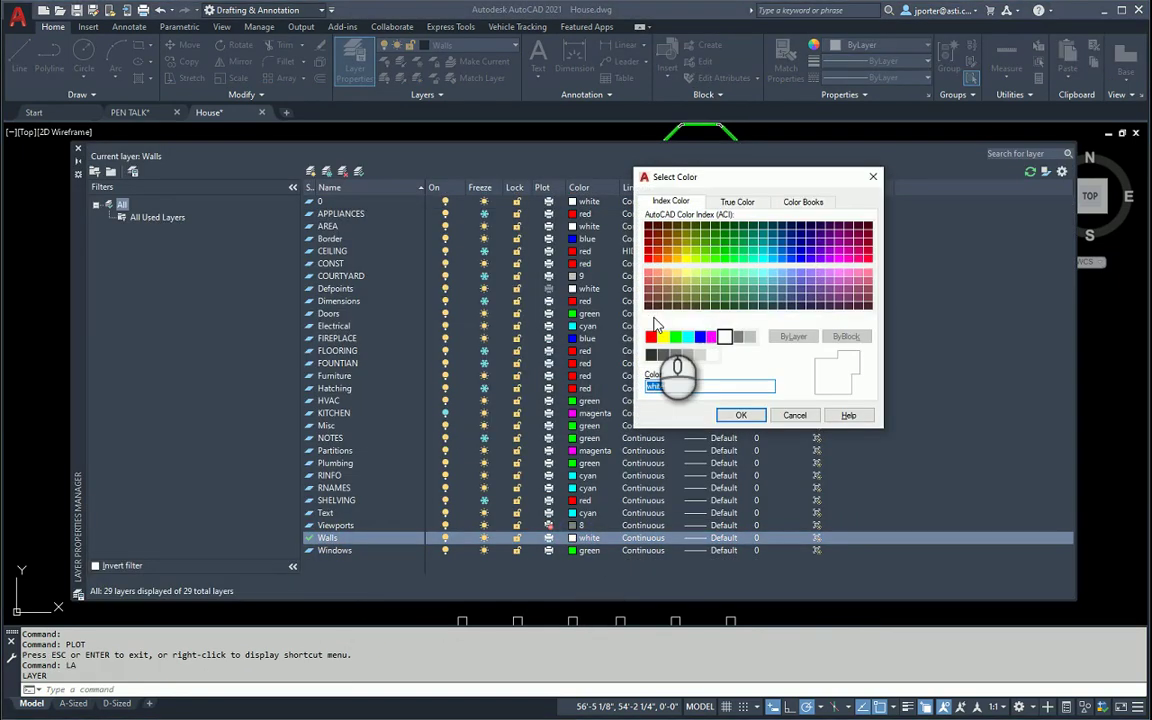
{"action": "left_click", "coordinate": [661, 337]}
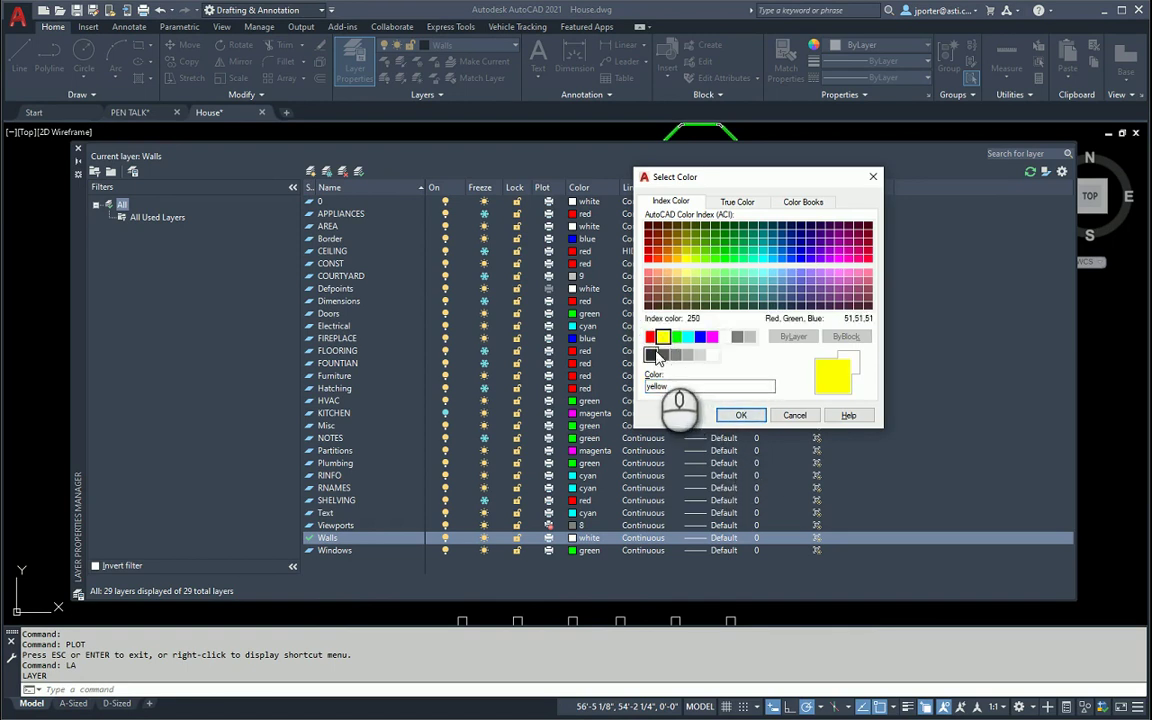
{"action": "left_click", "coordinate": [741, 415]}
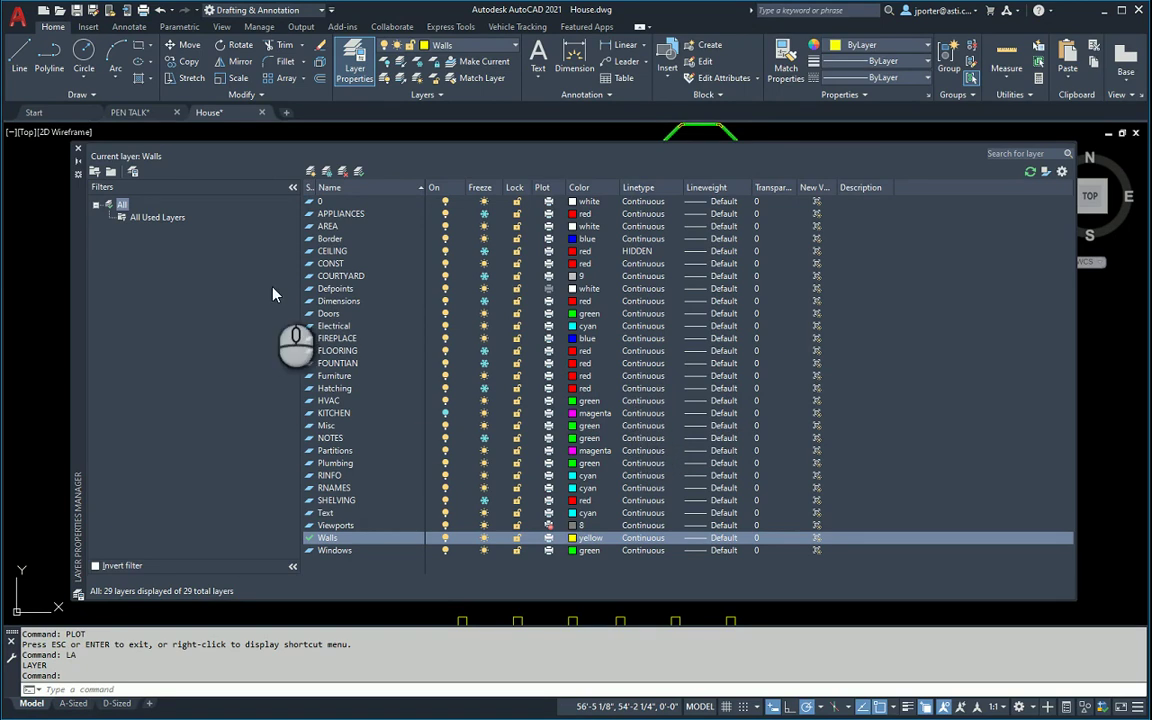
{"action": "left_click", "coordinate": [78, 150]}
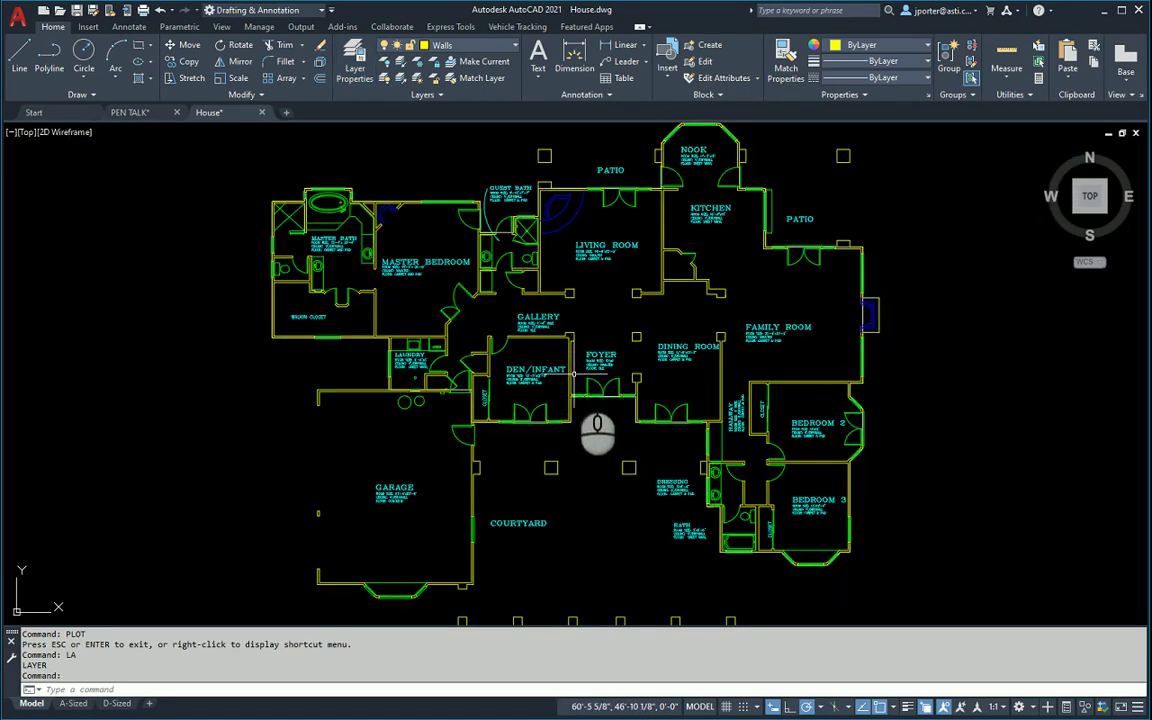
Step: Preview the plot with yellow walls and zoom to check their heavy lineweight
{"action": "key", "text": "ctrl+p"}
{"action": "left_click", "coordinate": [345, 604]}
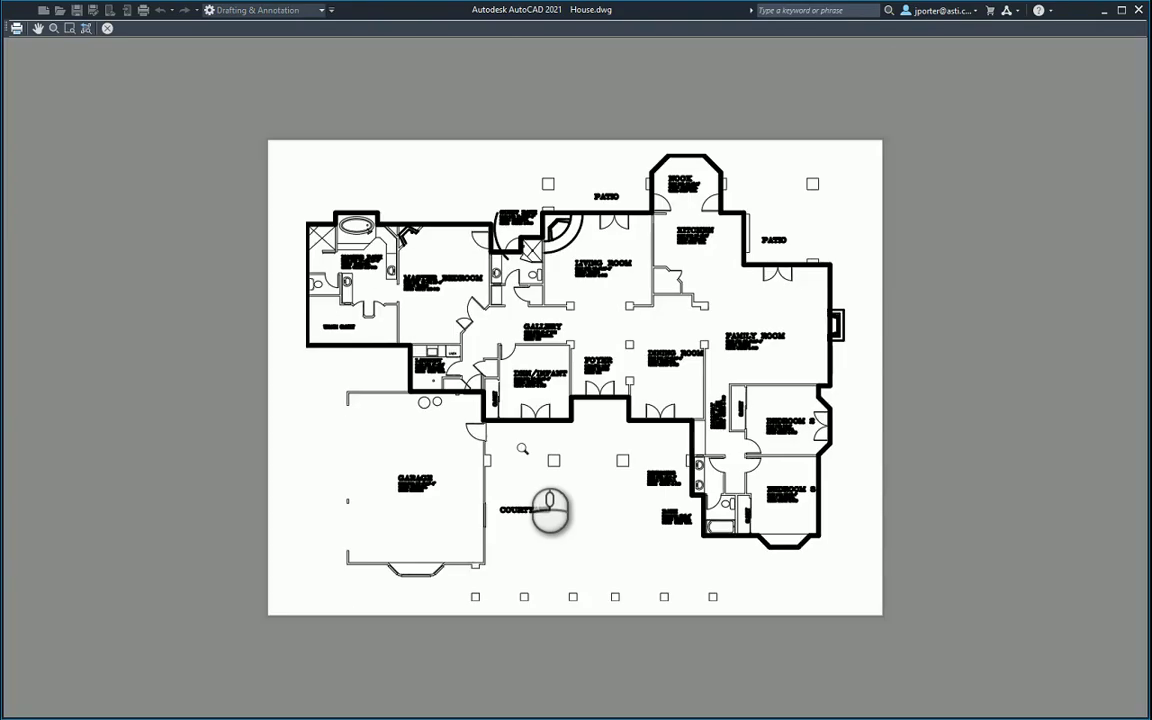
{"action": "scroll", "coordinate": [474, 490], "scroll_direction": "up", "scroll_amount": 5}
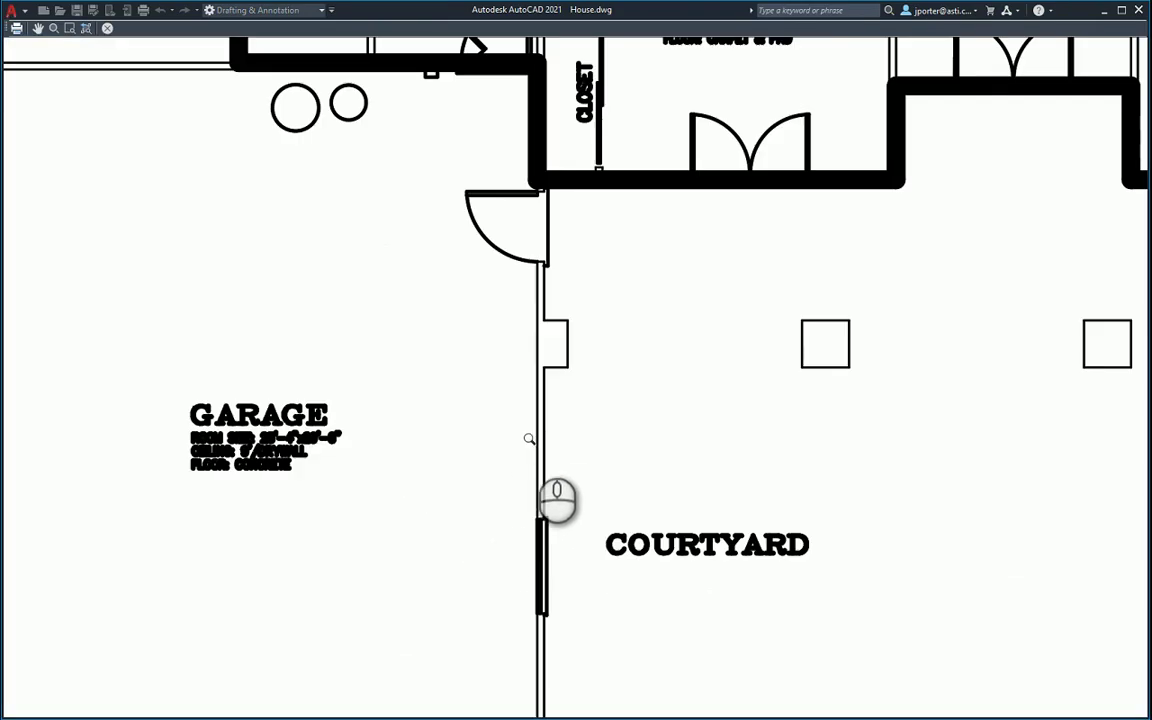
{"action": "scroll", "coordinate": [614, 321], "scroll_direction": "down", "scroll_amount": 4}
{"action": "scroll", "coordinate": [610, 334], "scroll_direction": "down", "scroll_amount": 3}
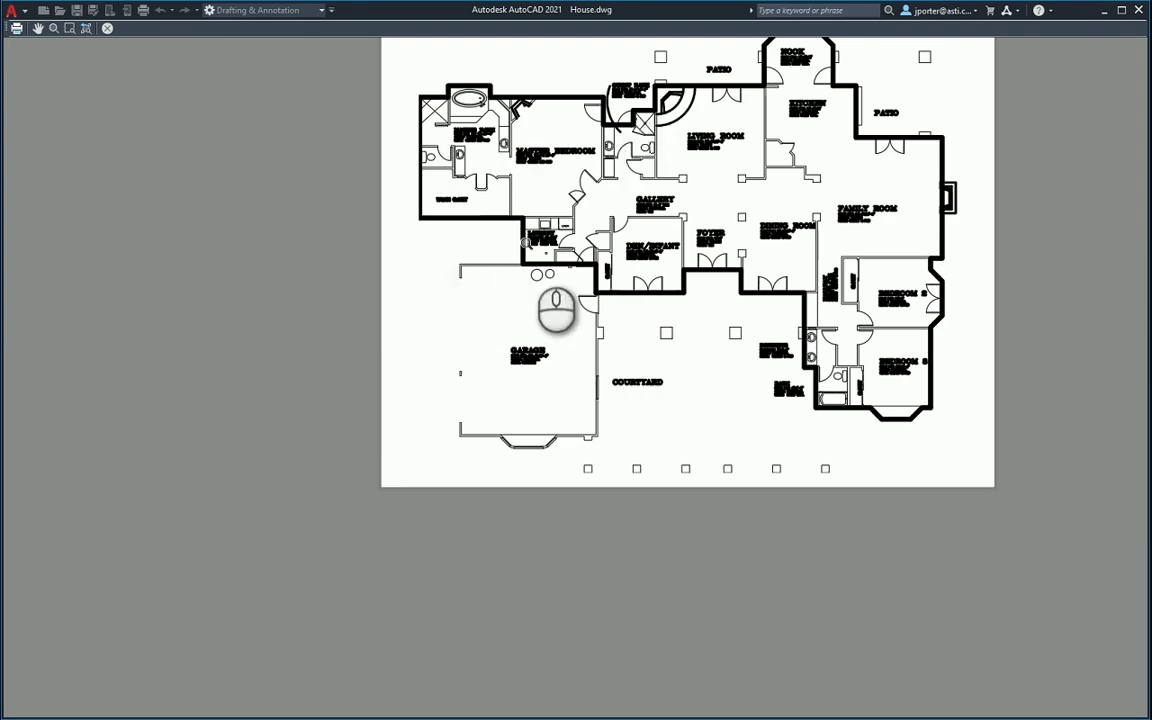
Step: Exit the preview, close the Plot dialog, and cancel the accidental selection window
{"action": "right_click", "coordinate": [722, 329]}
{"action": "left_click", "coordinate": [745, 337]}
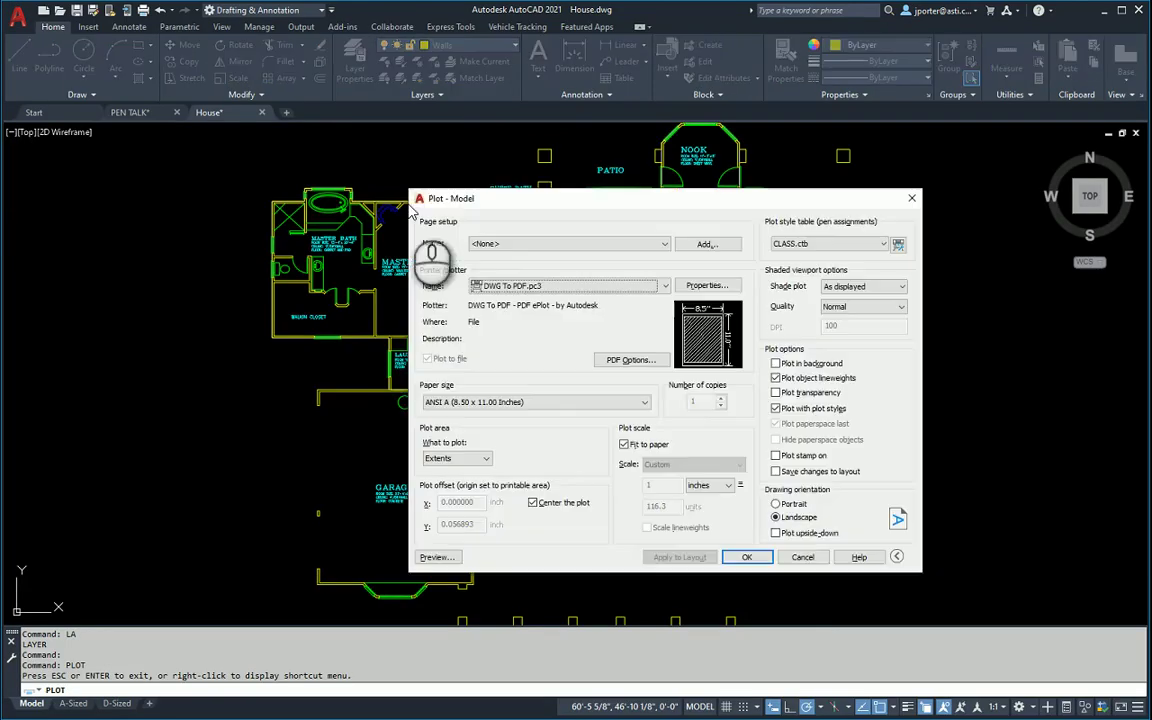
{"action": "left_click", "coordinate": [805, 556]}
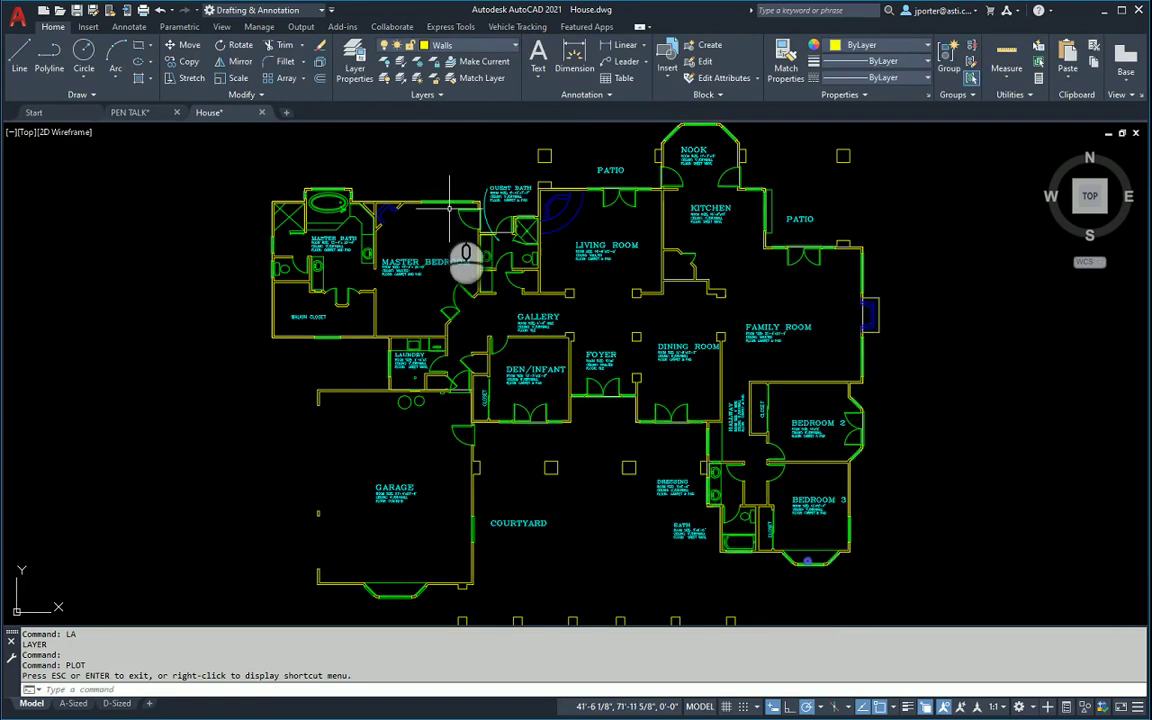
{"action": "left_click", "coordinate": [400, 200]}
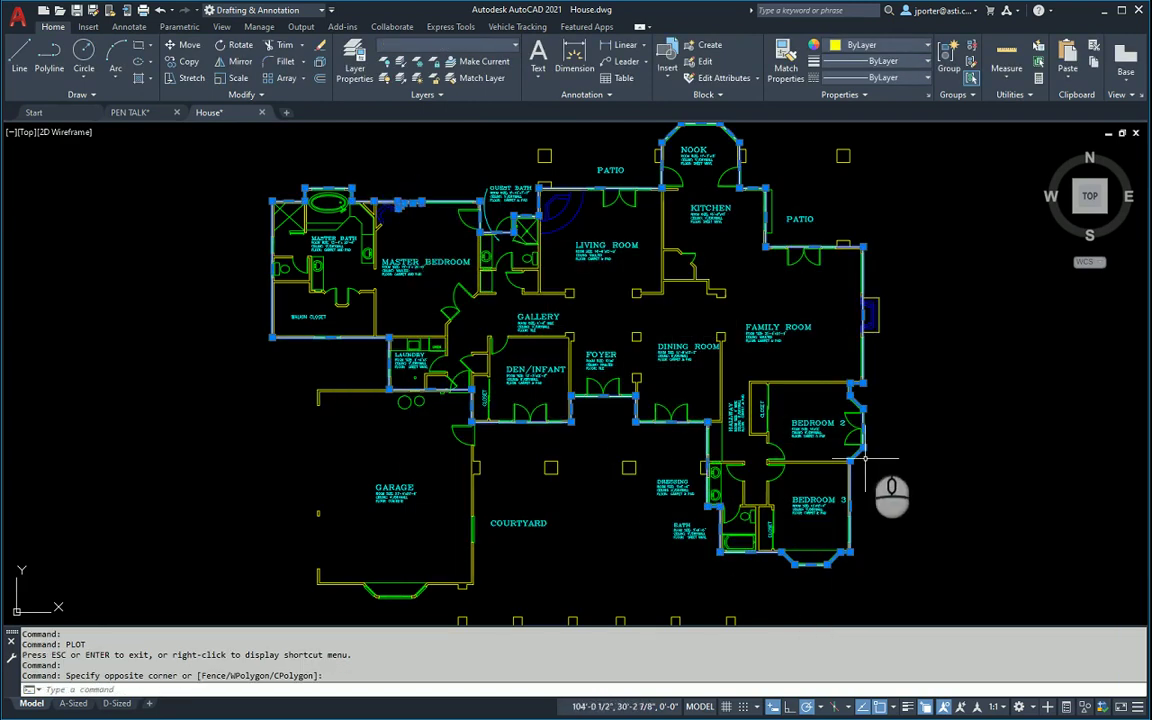
{"action": "key", "text": "Escape"}
{"action": "key", "text": "Escape"}
Step: Freeze the AREA layer from the Layer dropdown list
{"action": "left_click", "coordinate": [483, 46]}
{"action": "left_click", "coordinate": [399, 95]}
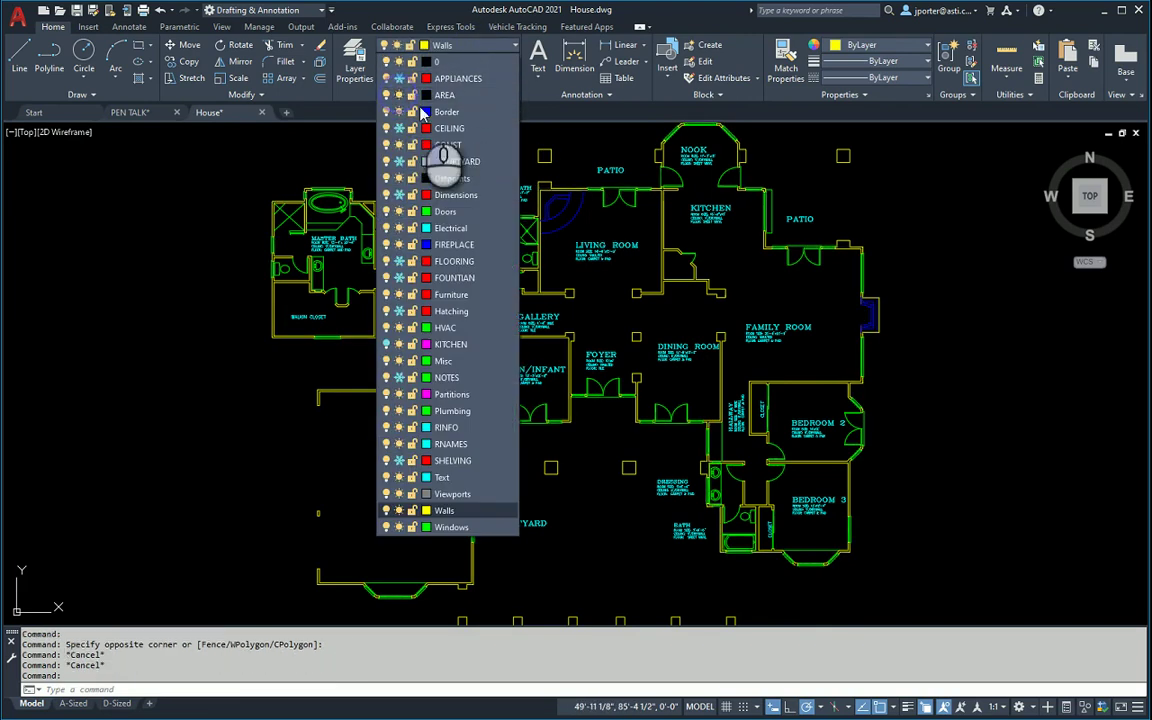
{"action": "left_click", "coordinate": [784, 318]}
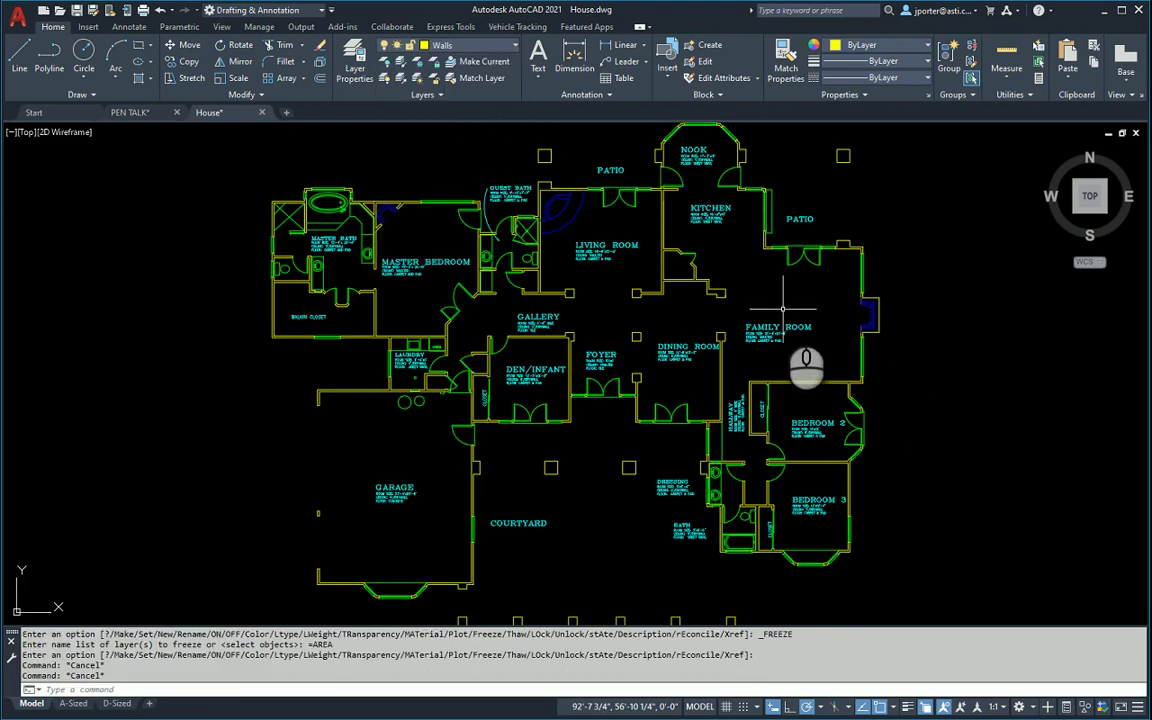
{"action": "key", "text": "Escape"}
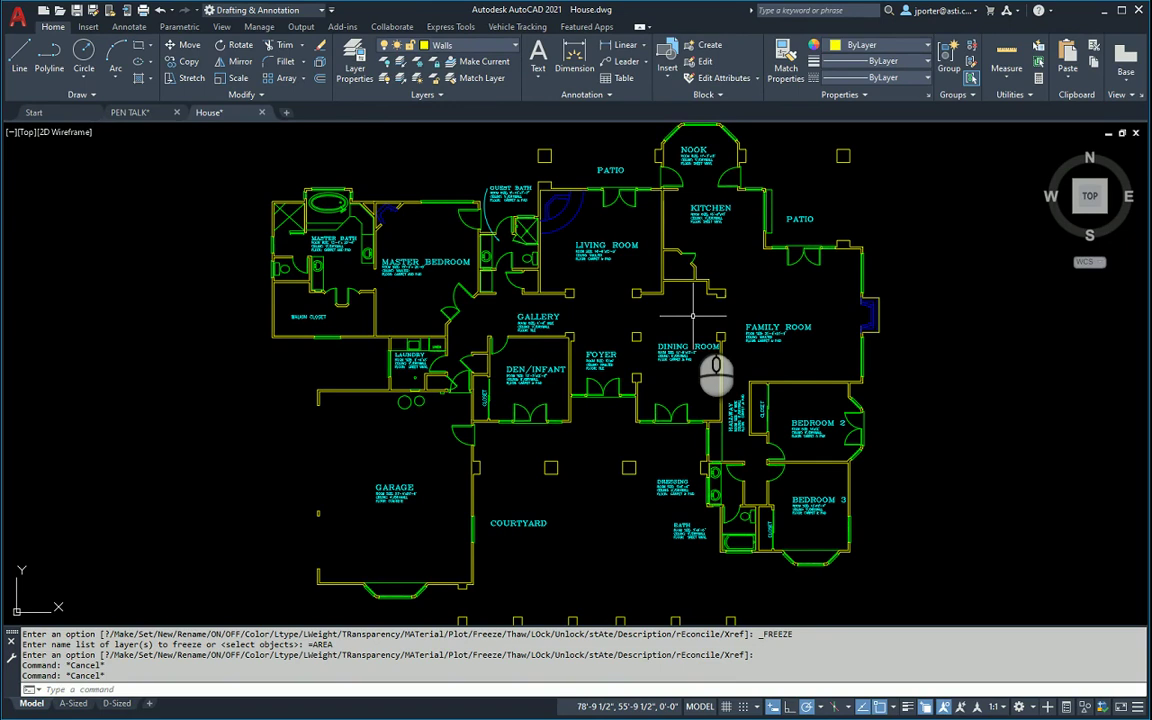
Step: Set the Walls layer colour to grey 9, leaving the Doors layer green
{"action": "key", "text": "Return"}
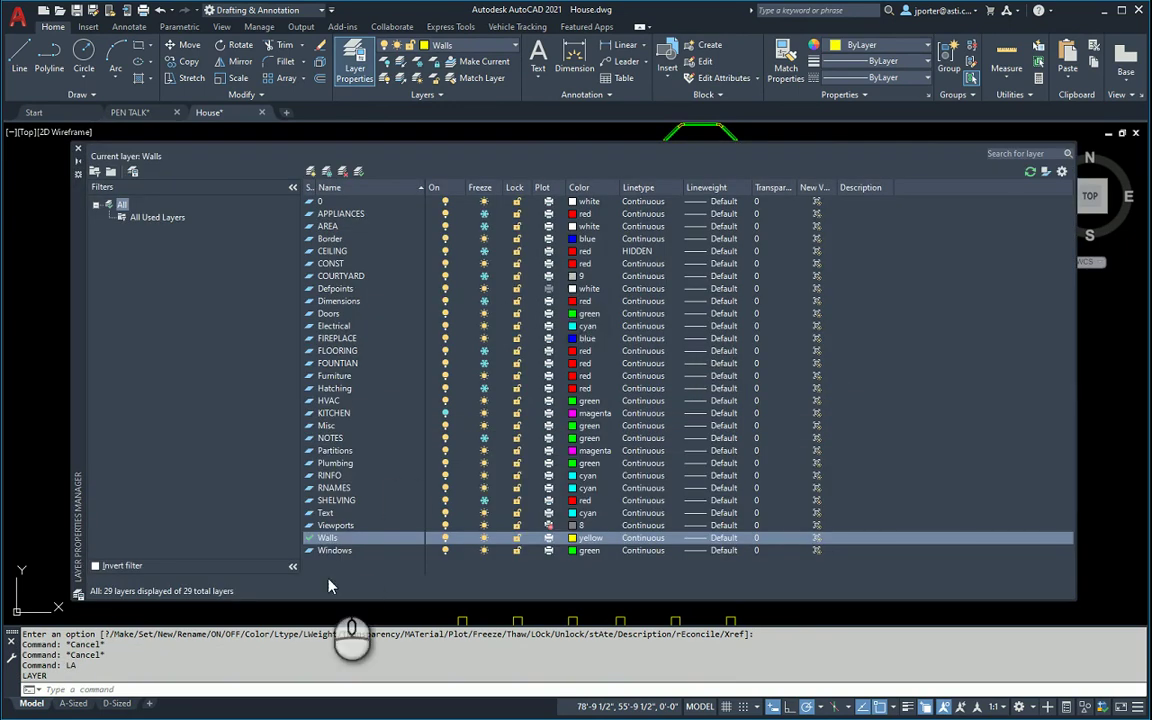
{"action": "left_click", "coordinate": [338, 540]}
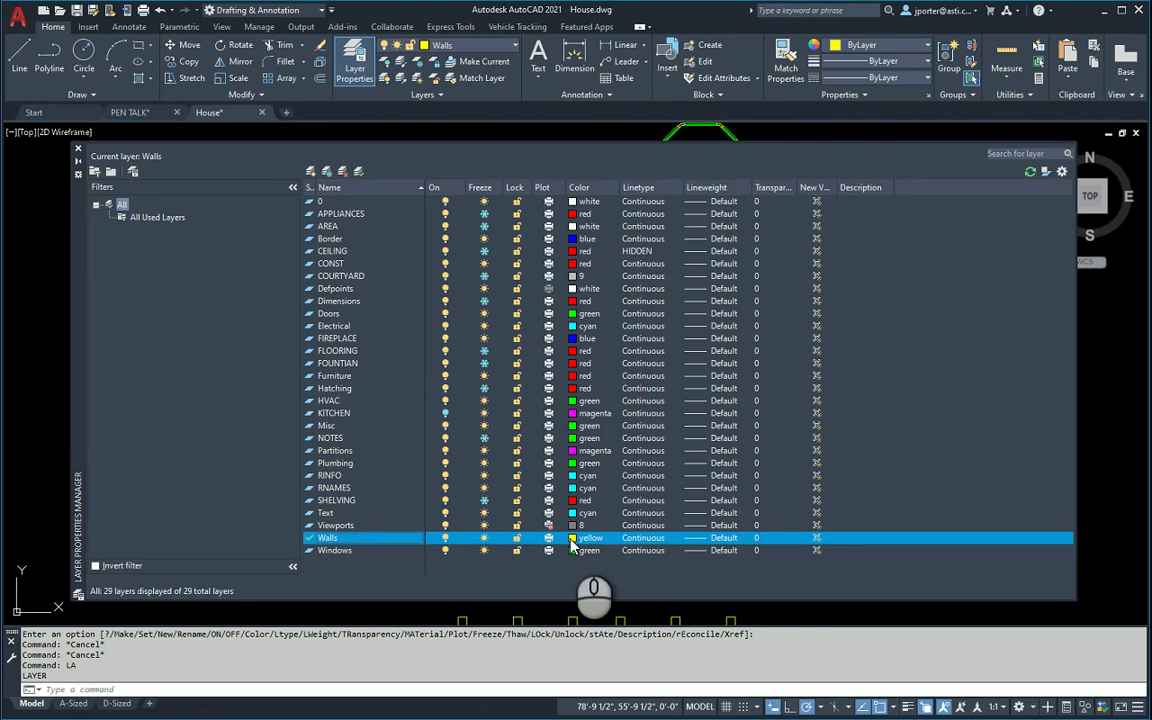
{"action": "left_click", "coordinate": [572, 540]}
{"action": "left_click", "coordinate": [749, 337]}
{"action": "left_click", "coordinate": [740, 415]}
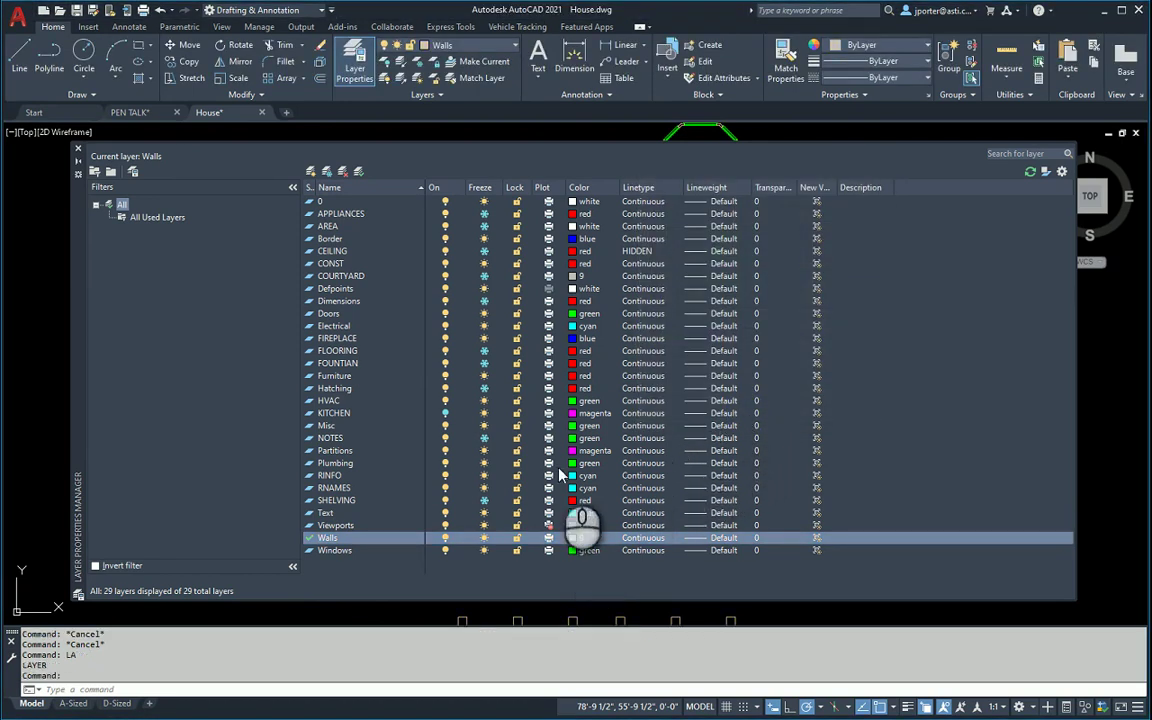
{"action": "left_click", "coordinate": [330, 314]}
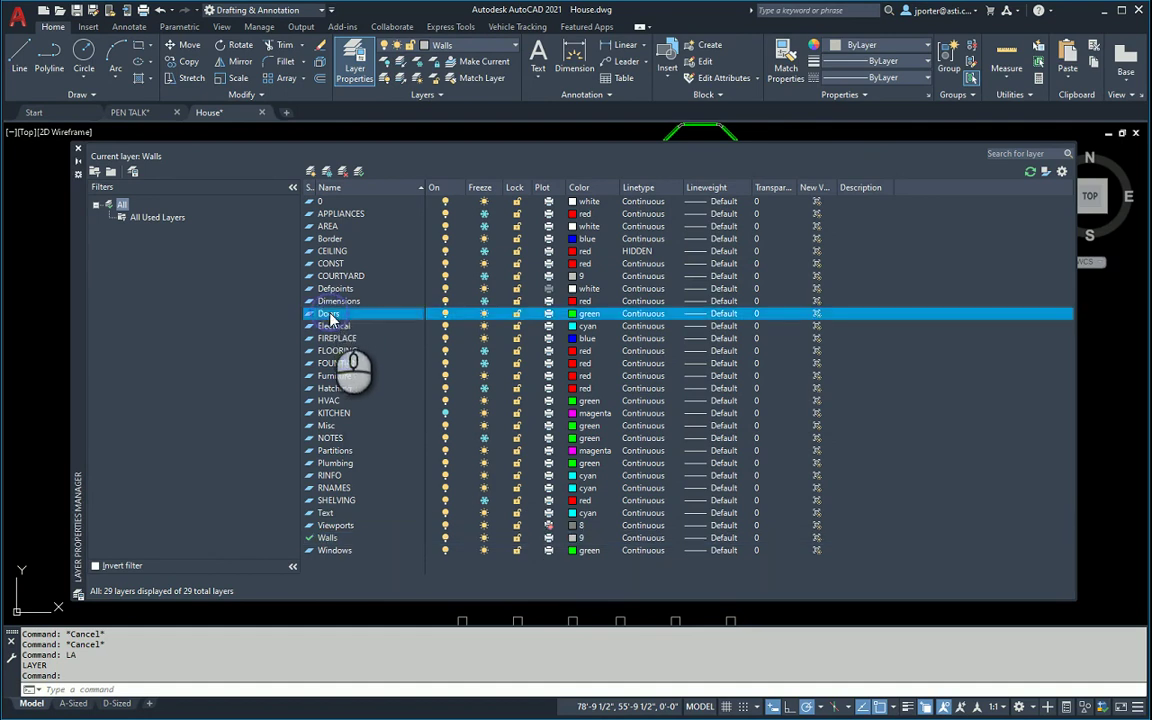
{"action": "left_click", "coordinate": [580, 314]}
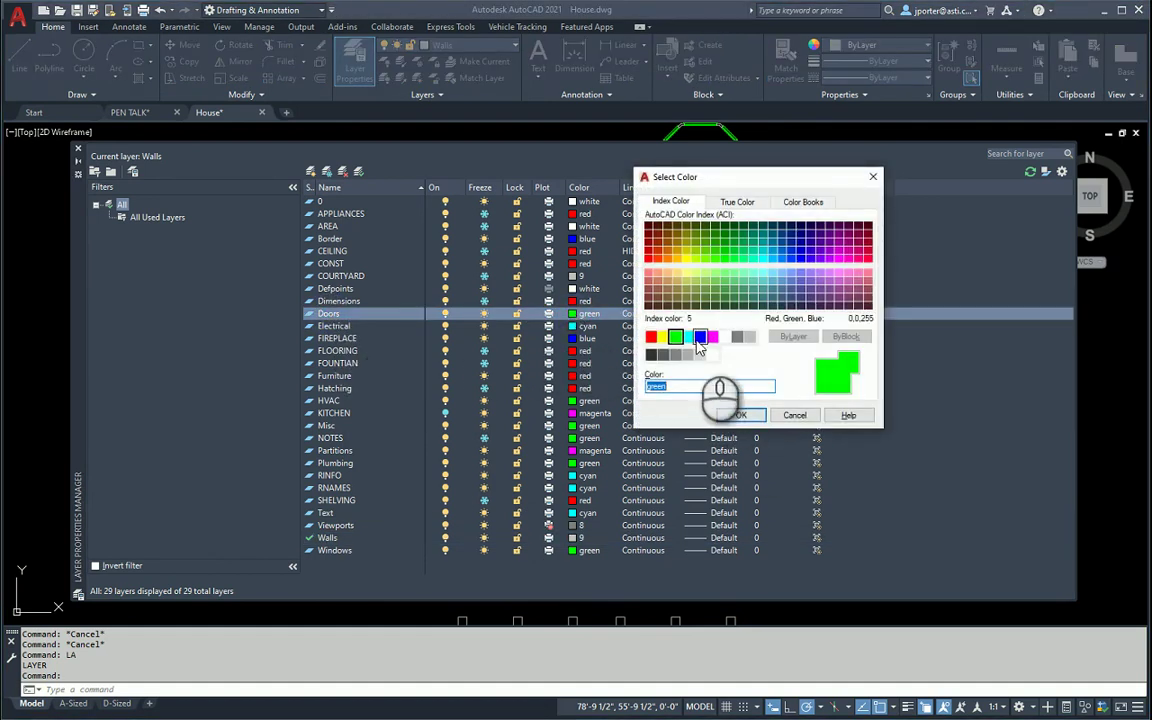
{"action": "left_click", "coordinate": [741, 415]}
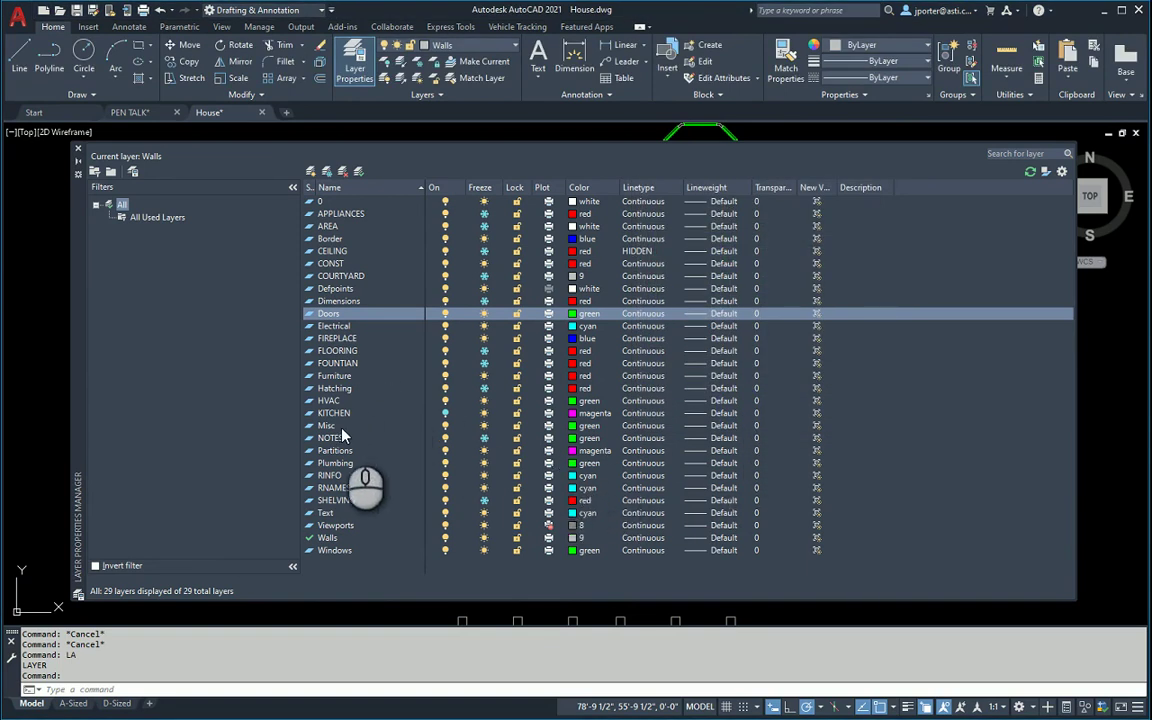
Step: Change the FIREPLACE layer colour from blue to cyan and close the layer manager
{"action": "left_click", "coordinate": [333, 340]}
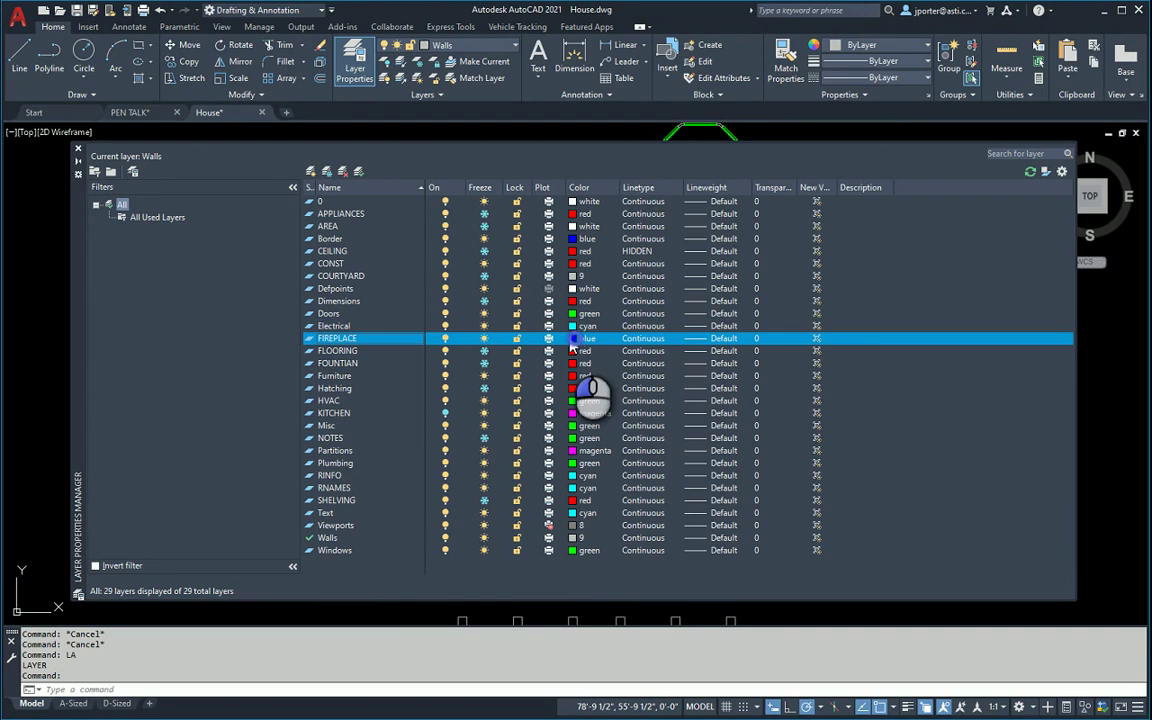
{"action": "left_click", "coordinate": [575, 339]}
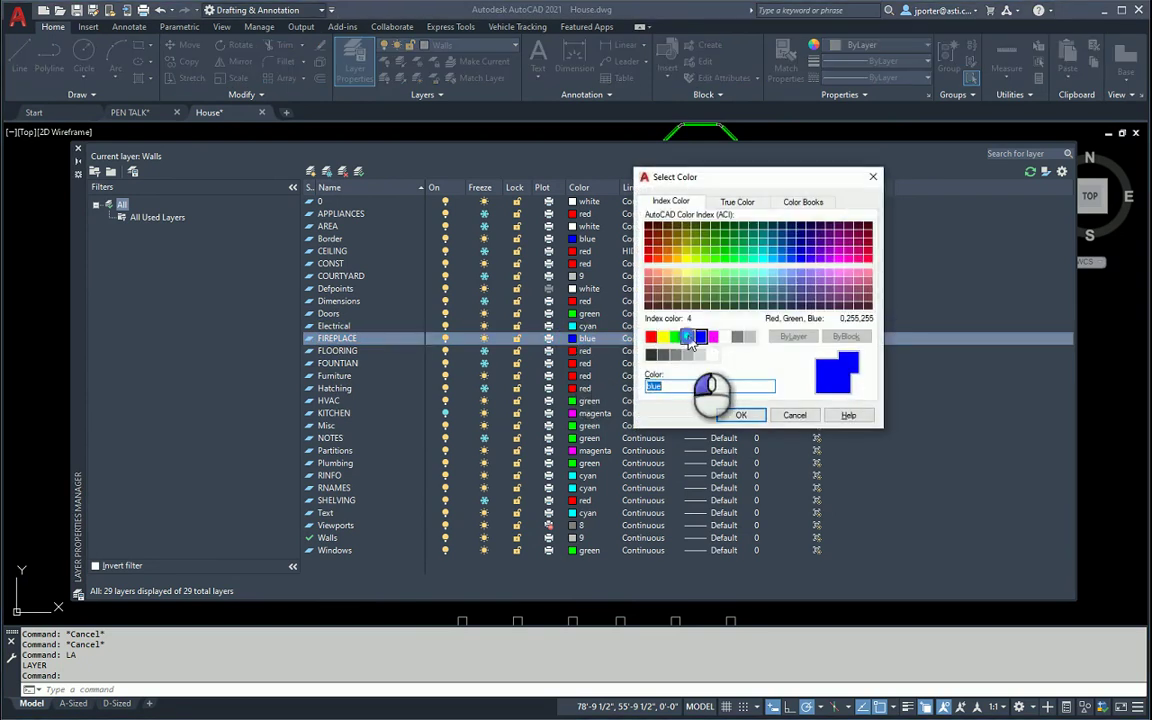
{"action": "left_click", "coordinate": [689, 338]}
{"action": "left_click", "coordinate": [741, 414]}
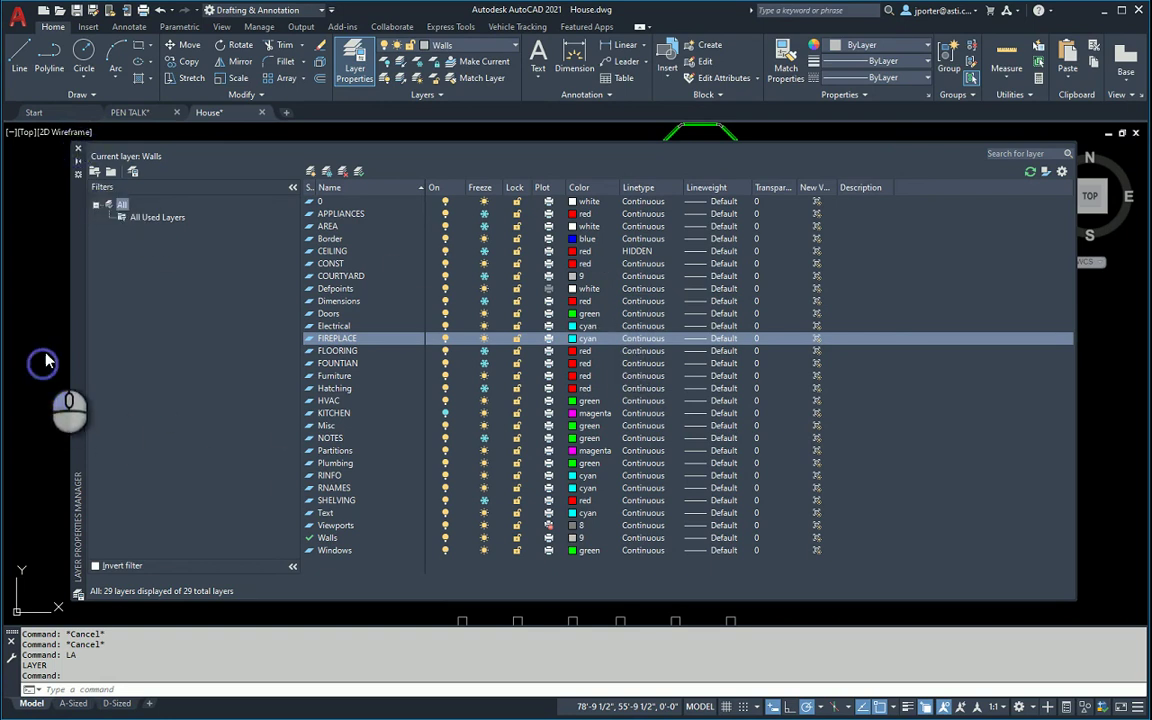
{"action": "left_click", "coordinate": [78, 149]}
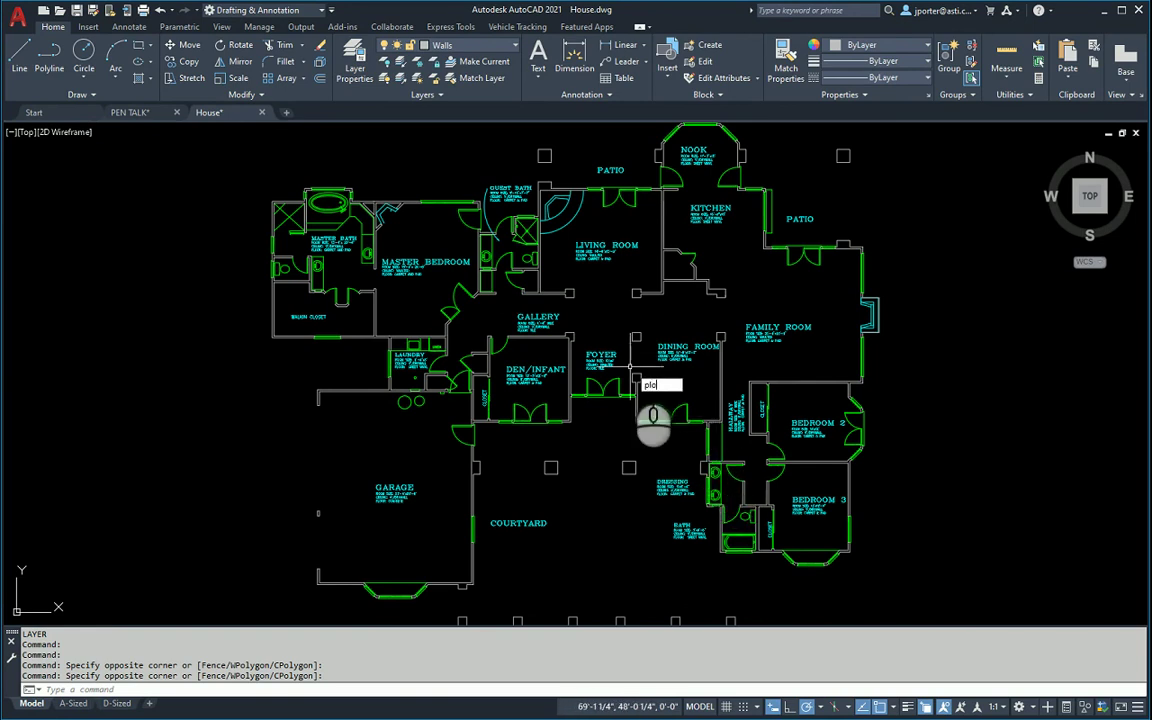
Step: Preview the CLASS.ctb plot, zooming to check the grey walls print thin, then exit to Plot settings
{"action": "key", "text": "ctrl+p"}
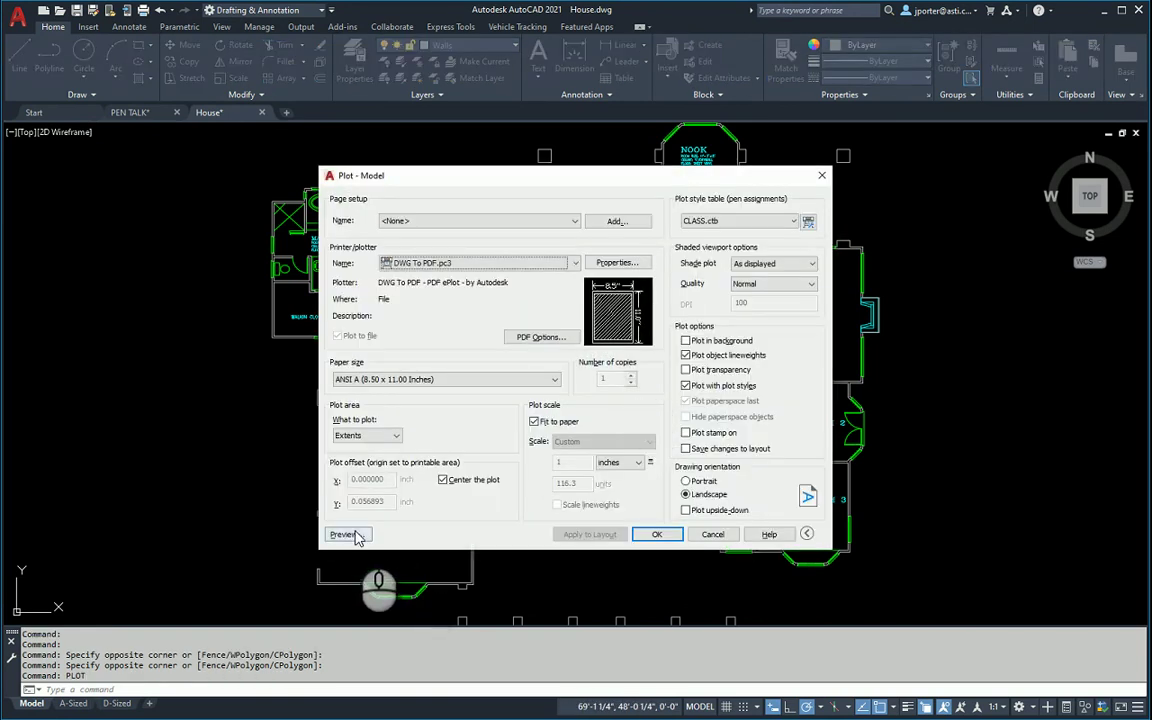
{"action": "left_click", "coordinate": [352, 536]}
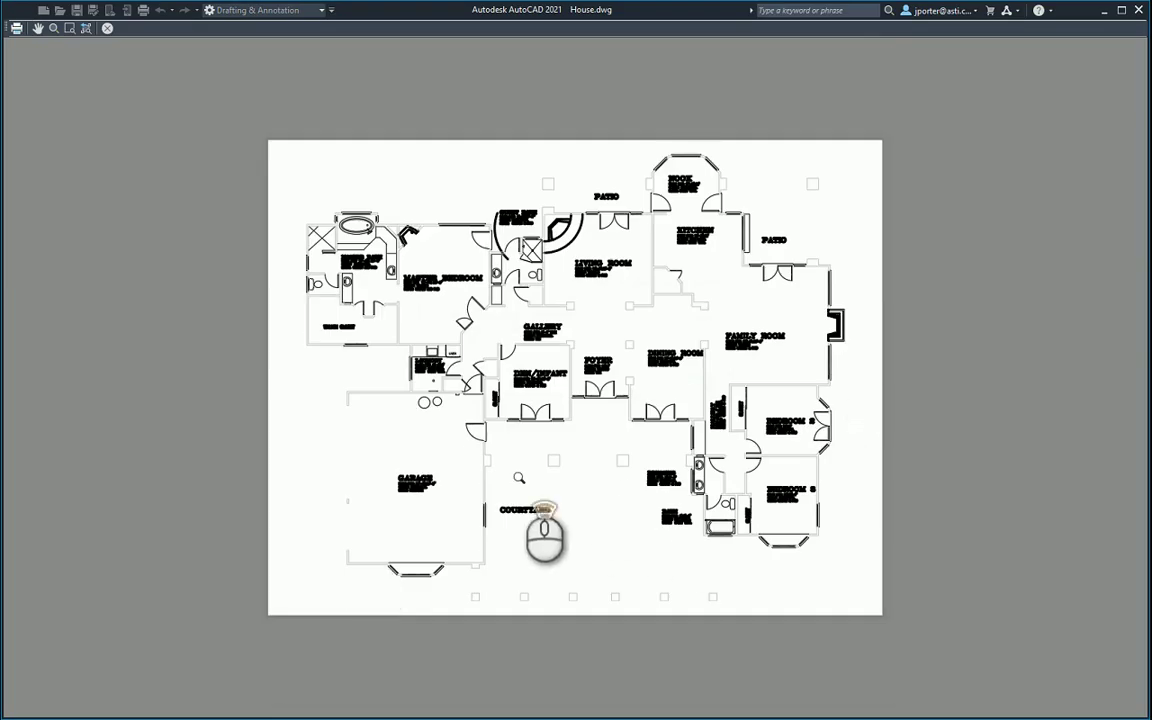
{"action": "scroll", "coordinate": [512, 478], "scroll_direction": "up", "scroll_amount": 3}
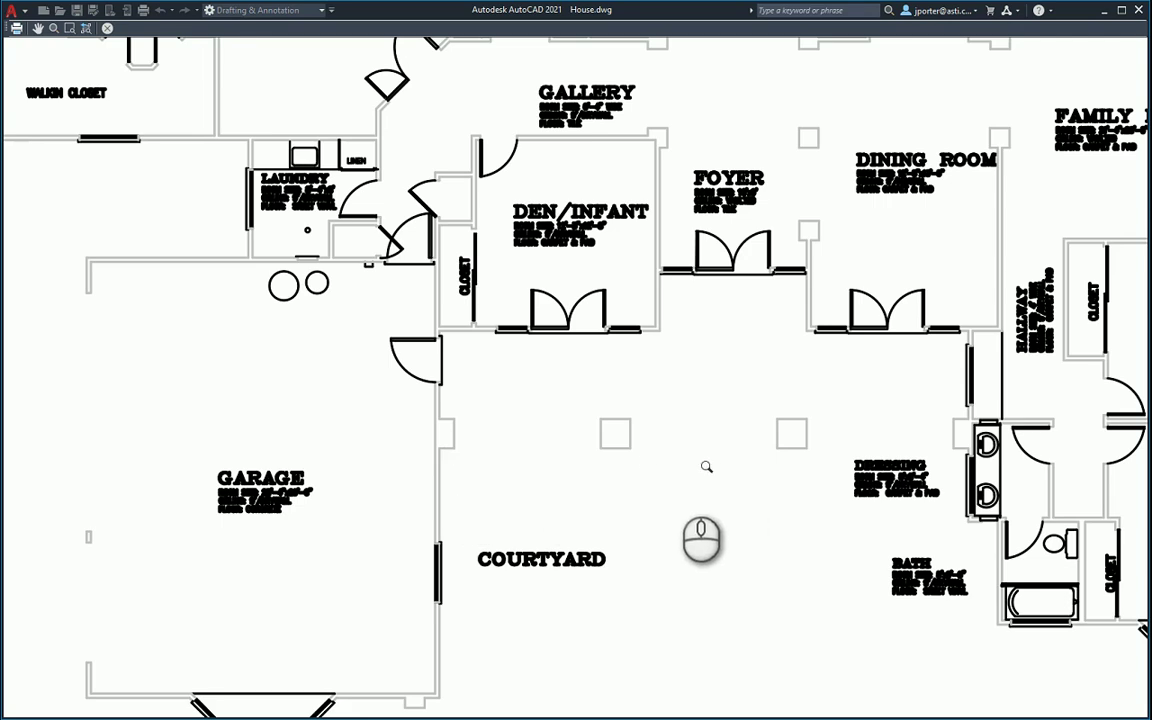
{"action": "middle_click", "coordinate": [594, 496]}
{"action": "scroll", "coordinate": [524, 232], "scroll_direction": "up", "scroll_amount": 8}
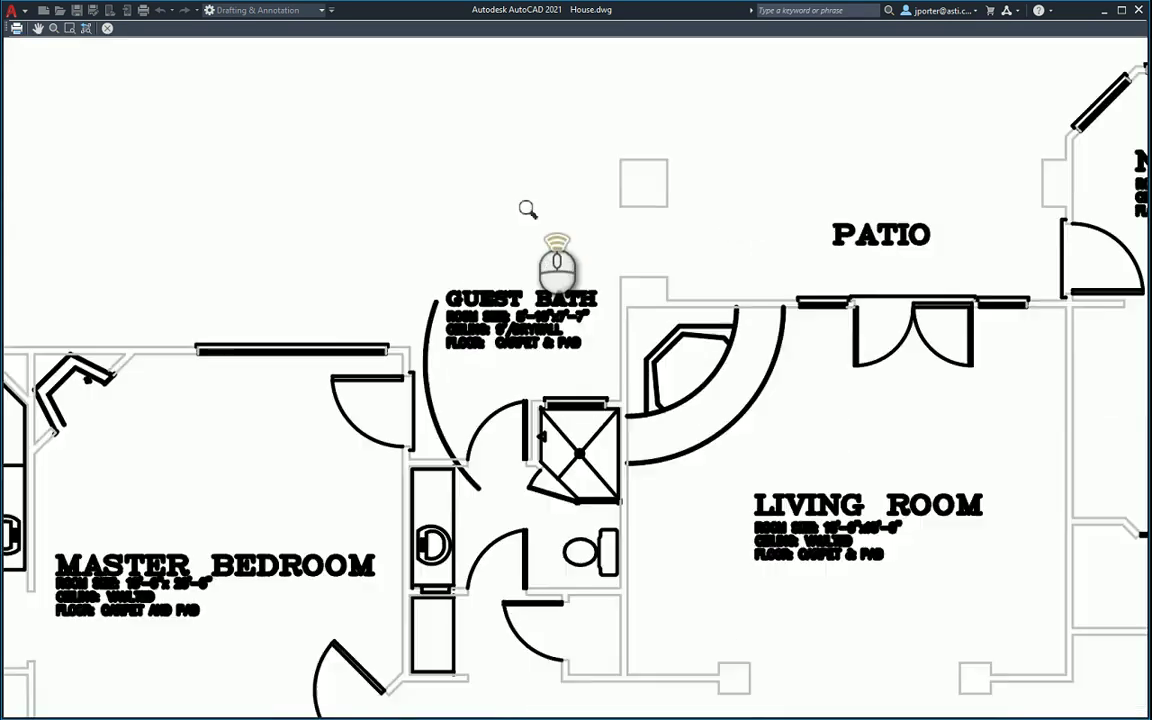
{"action": "scroll", "coordinate": [481, 345], "scroll_direction": "down", "scroll_amount": 5}
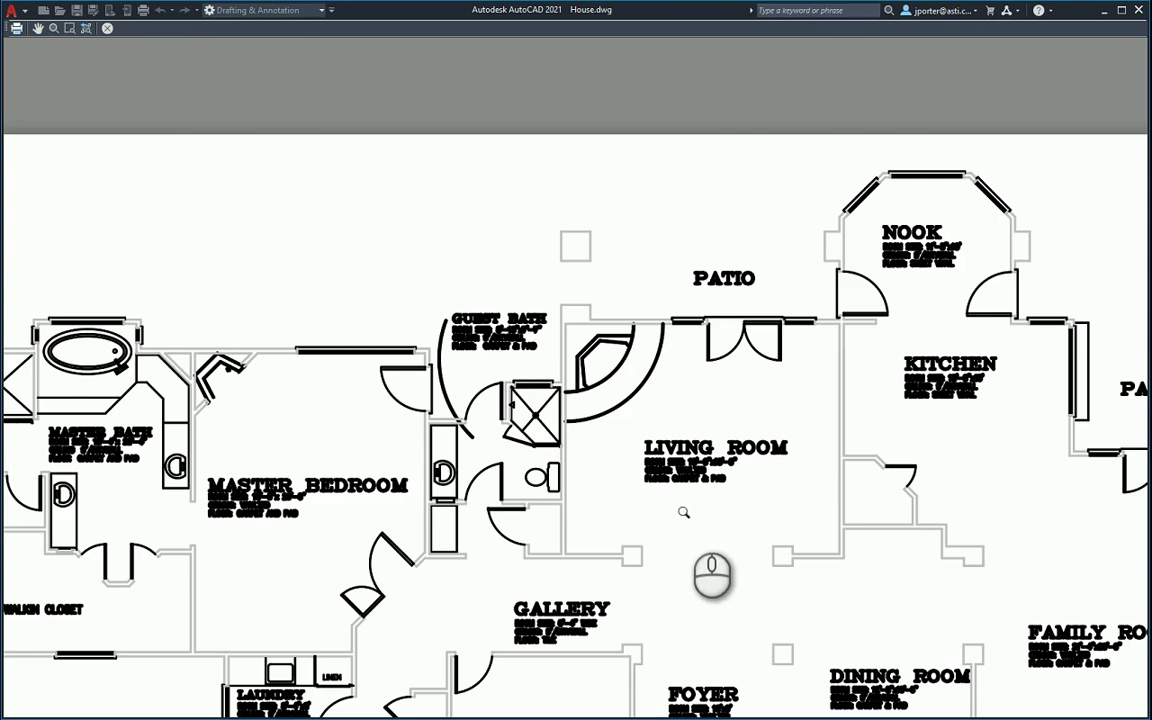
{"action": "scroll", "coordinate": [712, 571], "scroll_direction": "up", "scroll_amount": 4}
{"action": "scroll", "coordinate": [660, 380], "scroll_direction": "down", "scroll_amount": 5}
{"action": "right_click", "coordinate": [648, 376]}
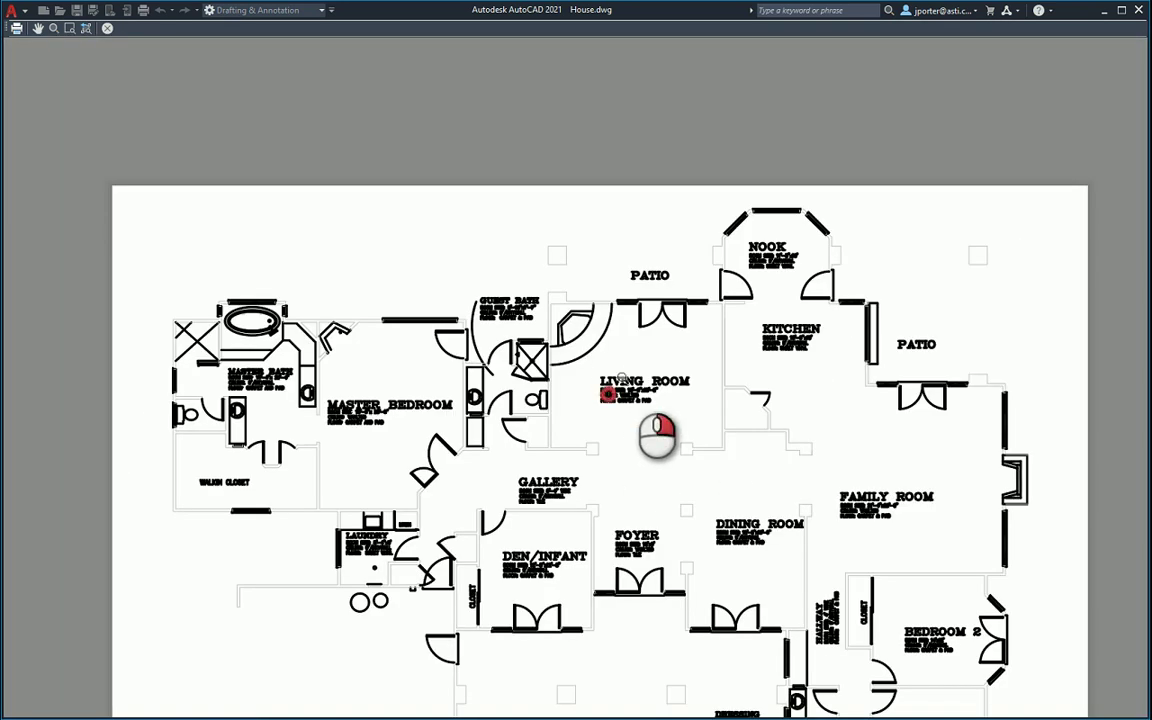
{"action": "left_click", "coordinate": [663, 378]}
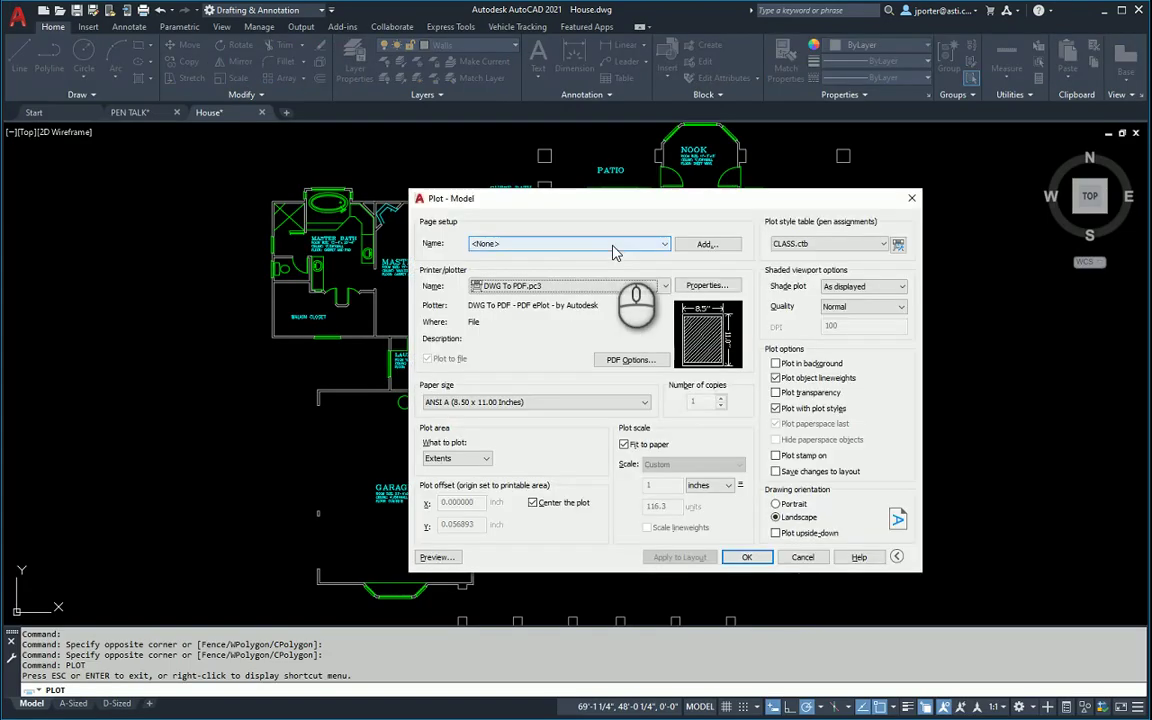
Step: Cancel plotting and set the RINFO, RNAMES and Text layers to red via LA
{"action": "left_click", "coordinate": [803, 557]}
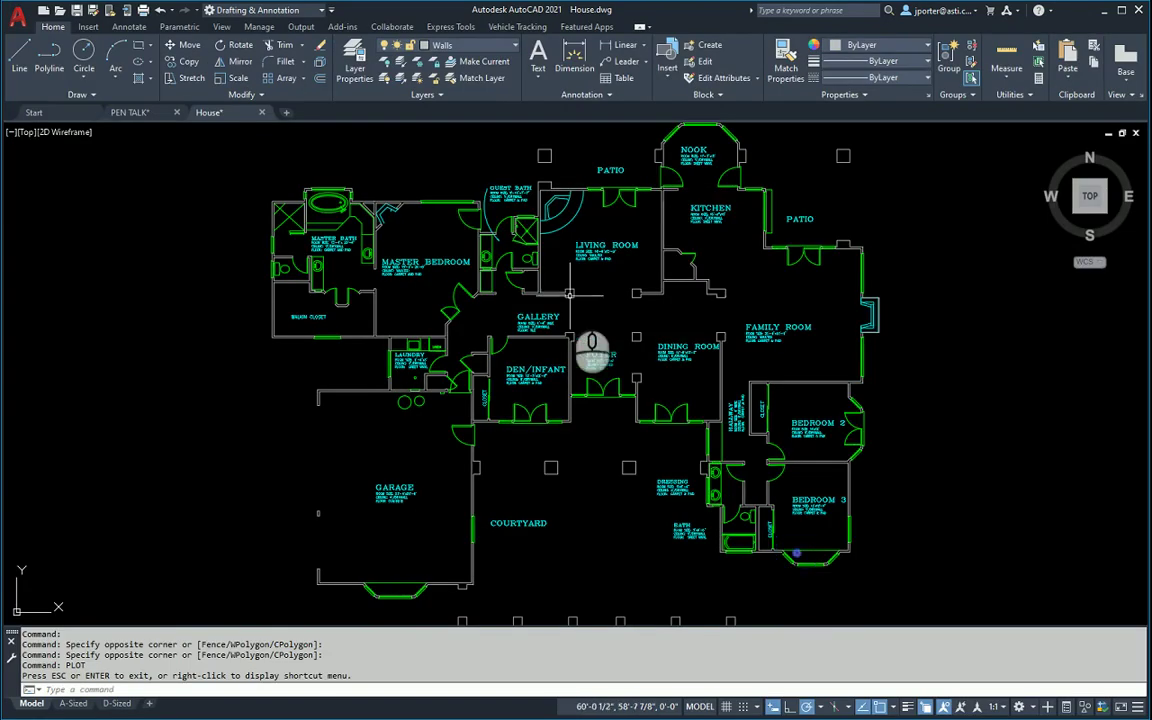
{"action": "type", "text": "la"}
{"action": "key", "text": "Return"}
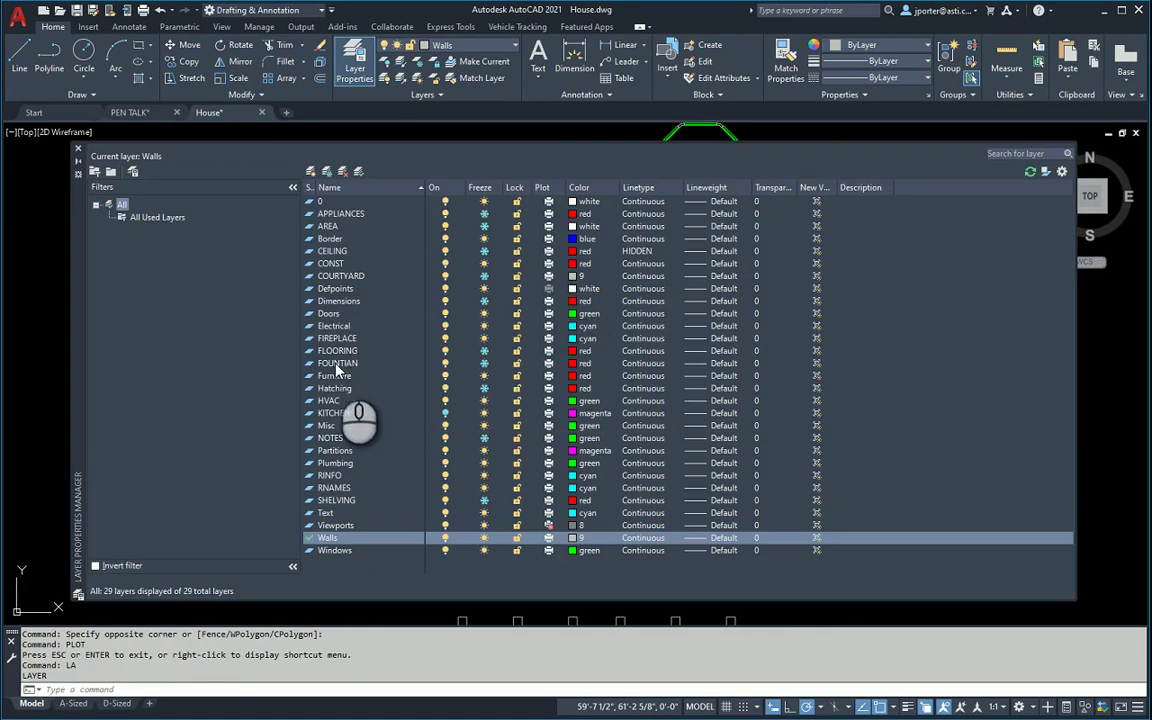
{"action": "left_click", "coordinate": [327, 478]}
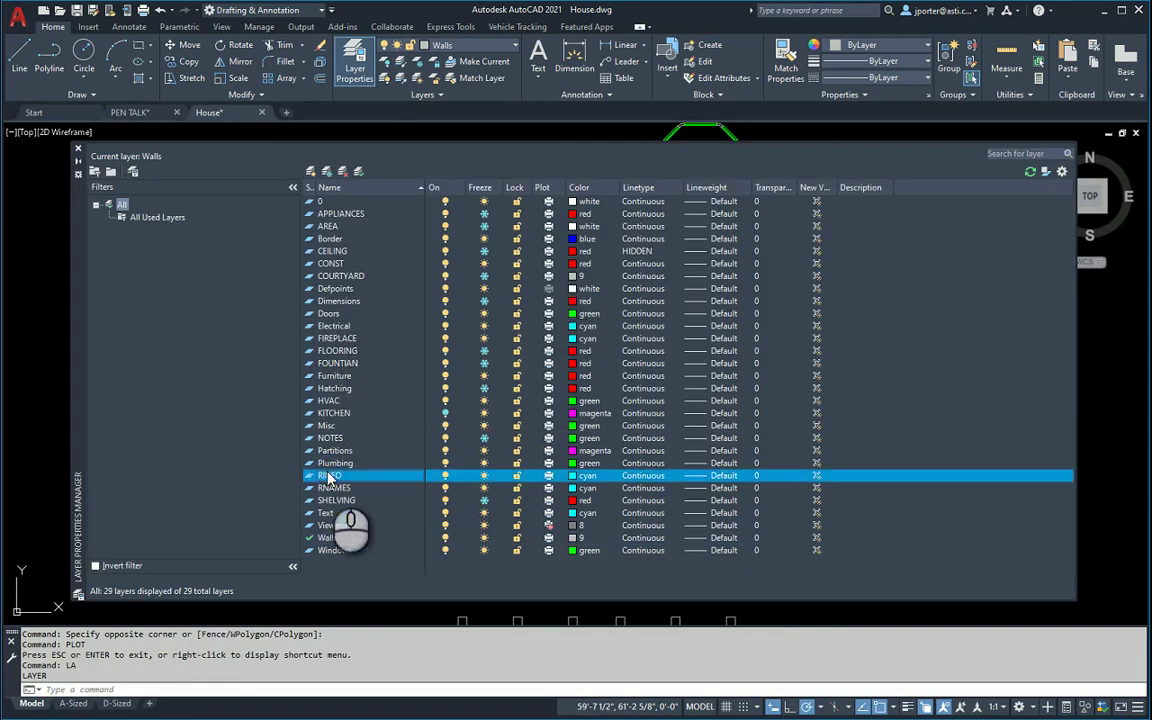
{"action": "left_click", "coordinate": [333, 488], "text": "shift"}
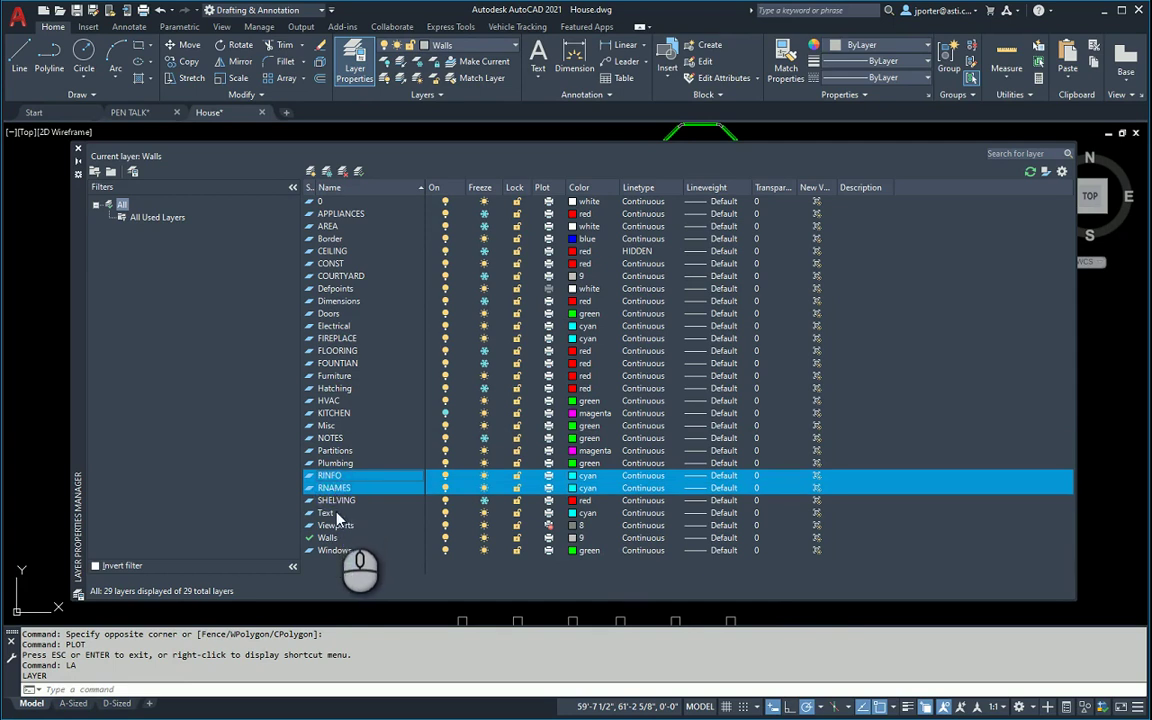
{"action": "left_click", "coordinate": [326, 512], "text": "ctrl"}
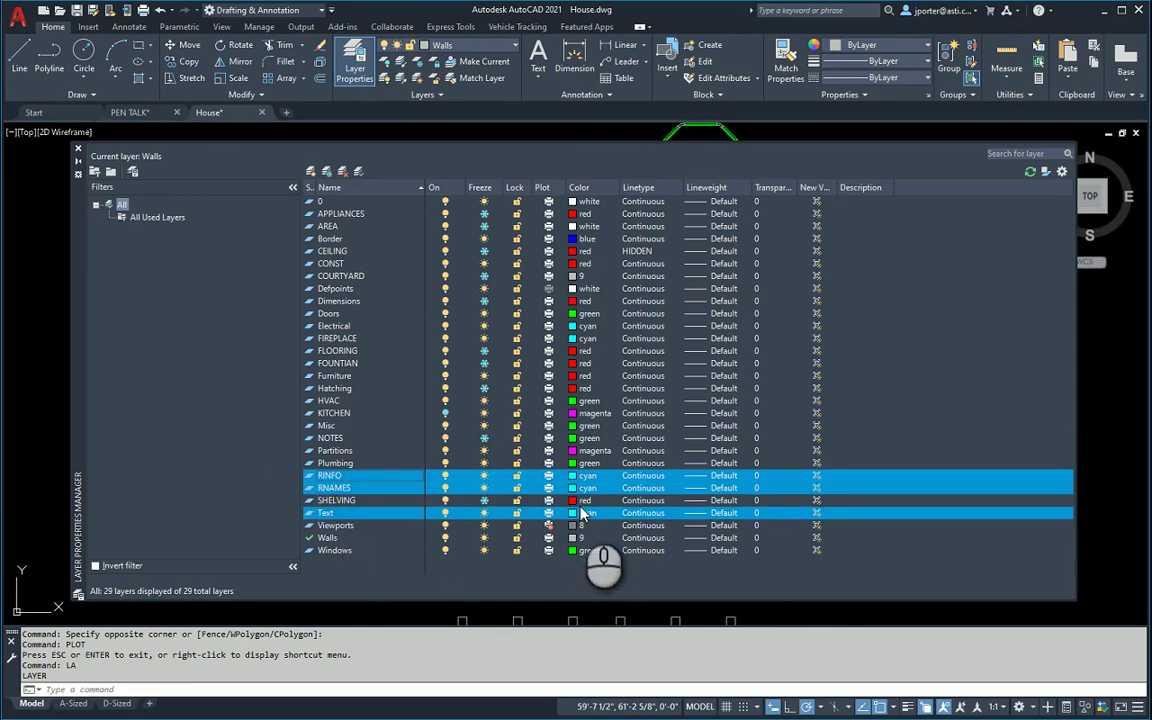
{"action": "left_click", "coordinate": [585, 487]}
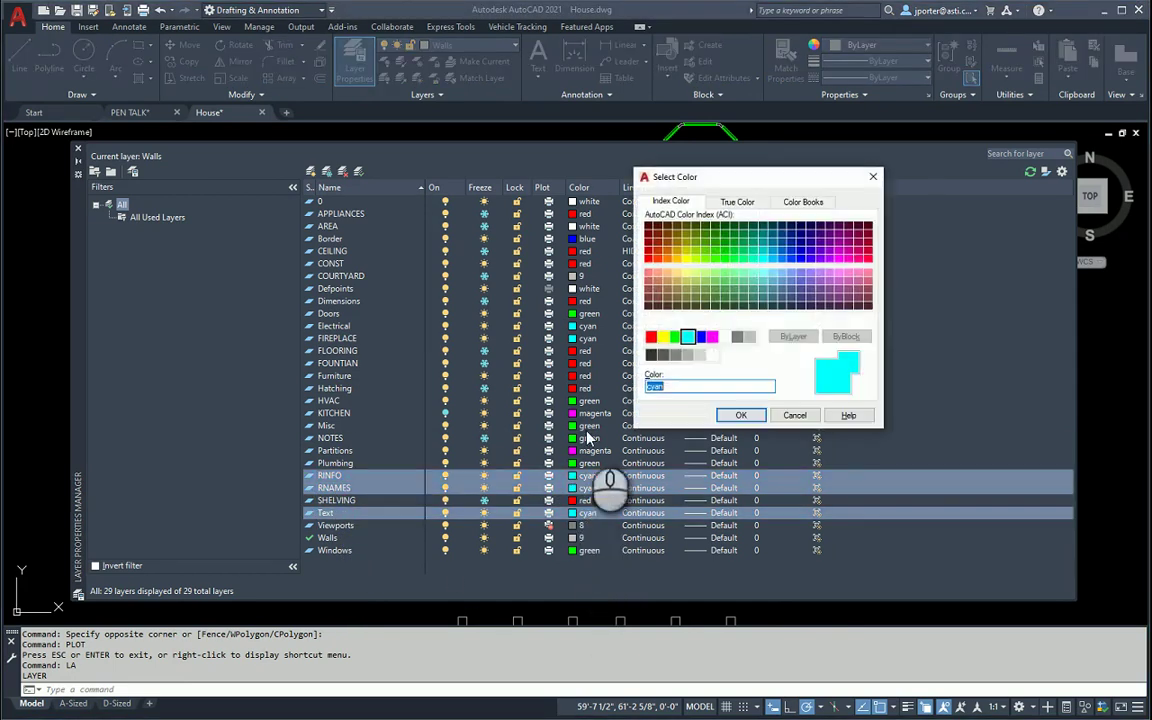
{"action": "left_click", "coordinate": [651, 338]}
{"action": "left_click", "coordinate": [741, 415]}
{"action": "left_click", "coordinate": [78, 148]}
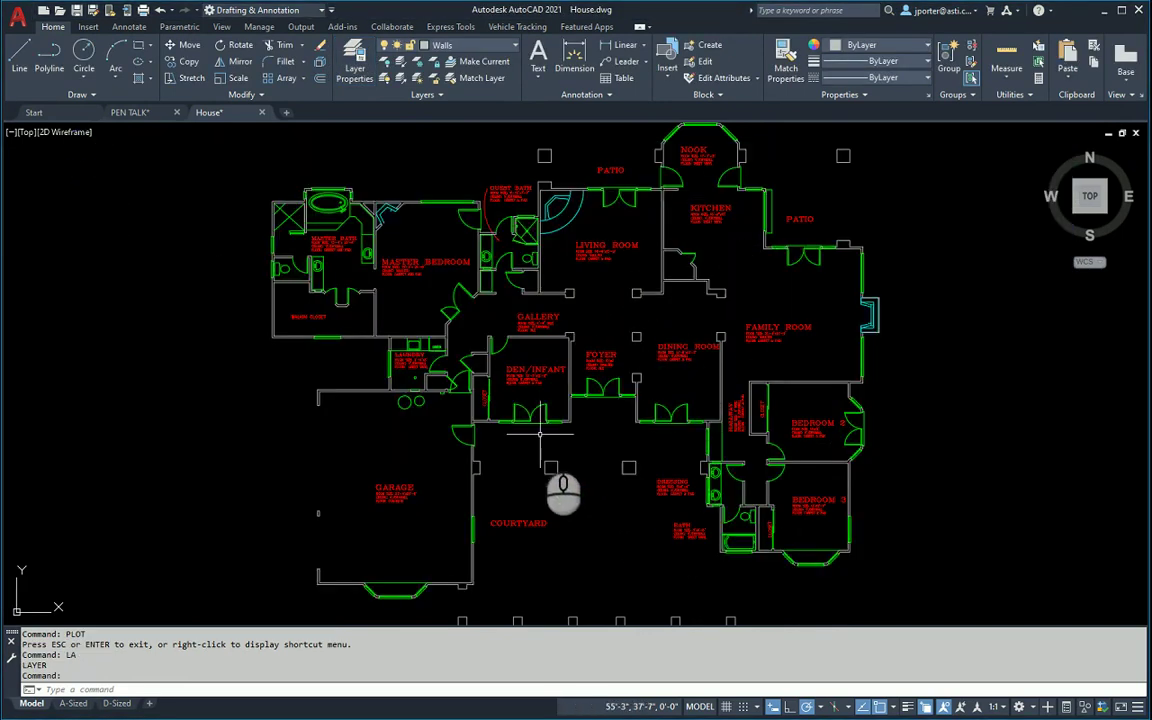
Step: Preview the plot again, zooming in to confirm room labels print as thin black text, then exit
{"action": "key", "text": "ctrl+p"}
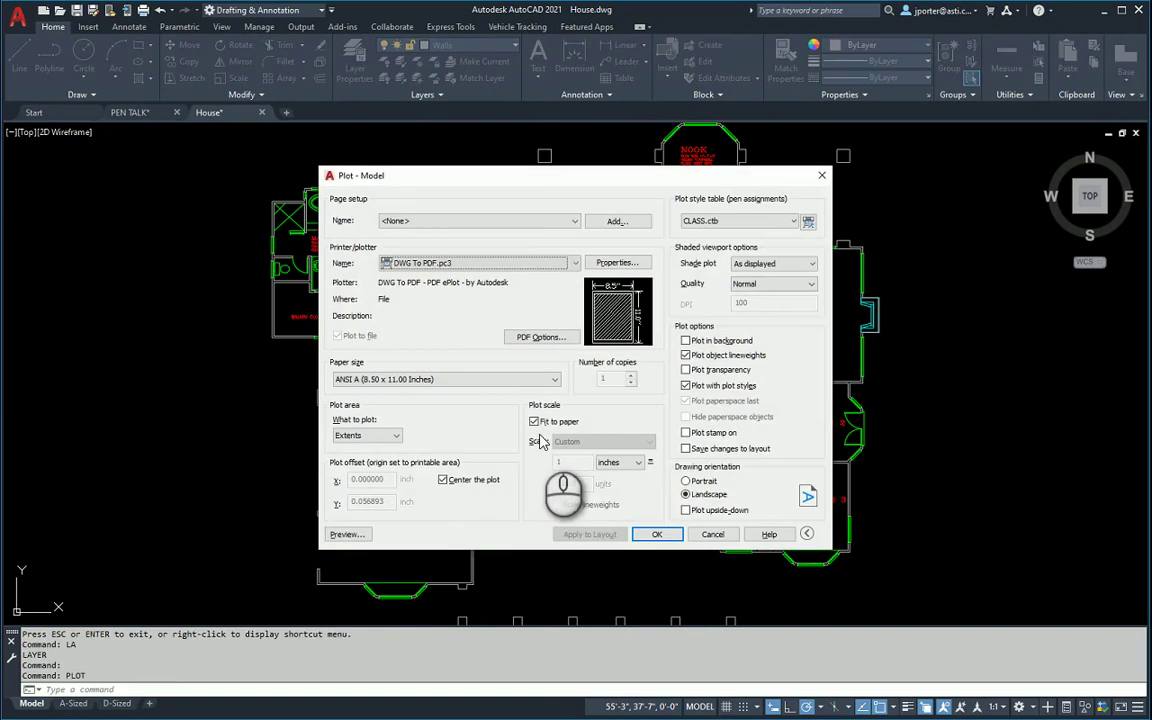
{"action": "left_click", "coordinate": [352, 608]}
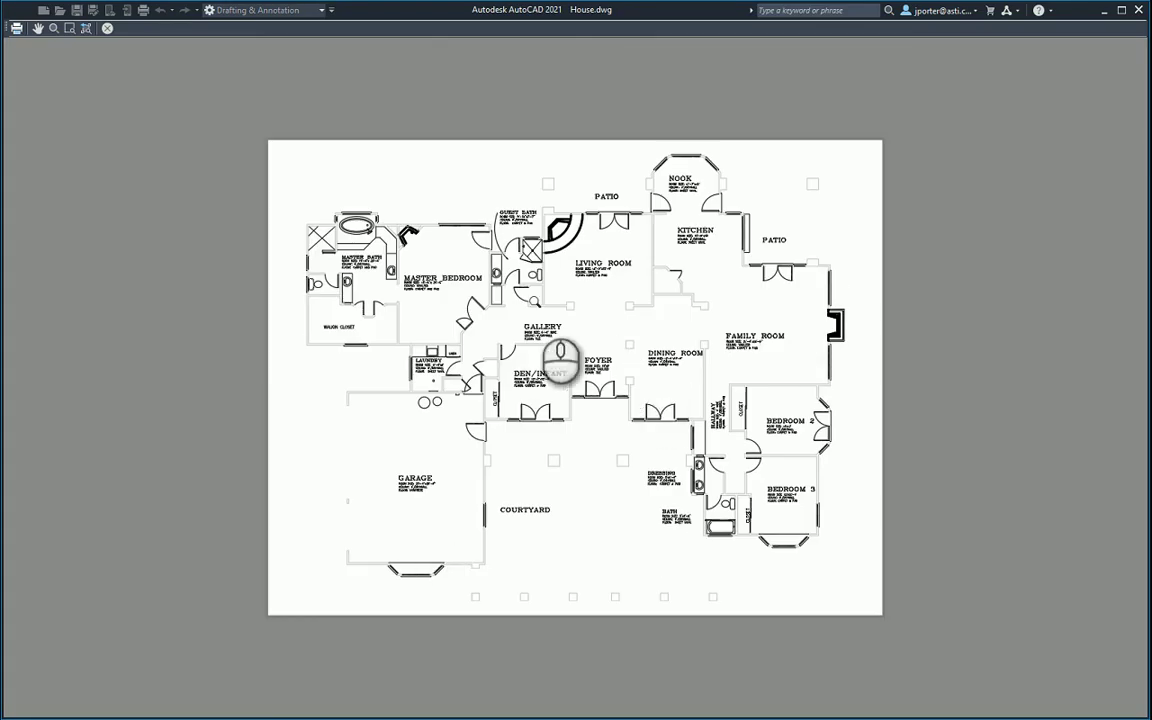
{"action": "scroll", "coordinate": [540, 340], "scroll_direction": "up", "scroll_amount": 5}
{"action": "scroll", "coordinate": [549, 305], "scroll_direction": "down", "scroll_amount": 5}
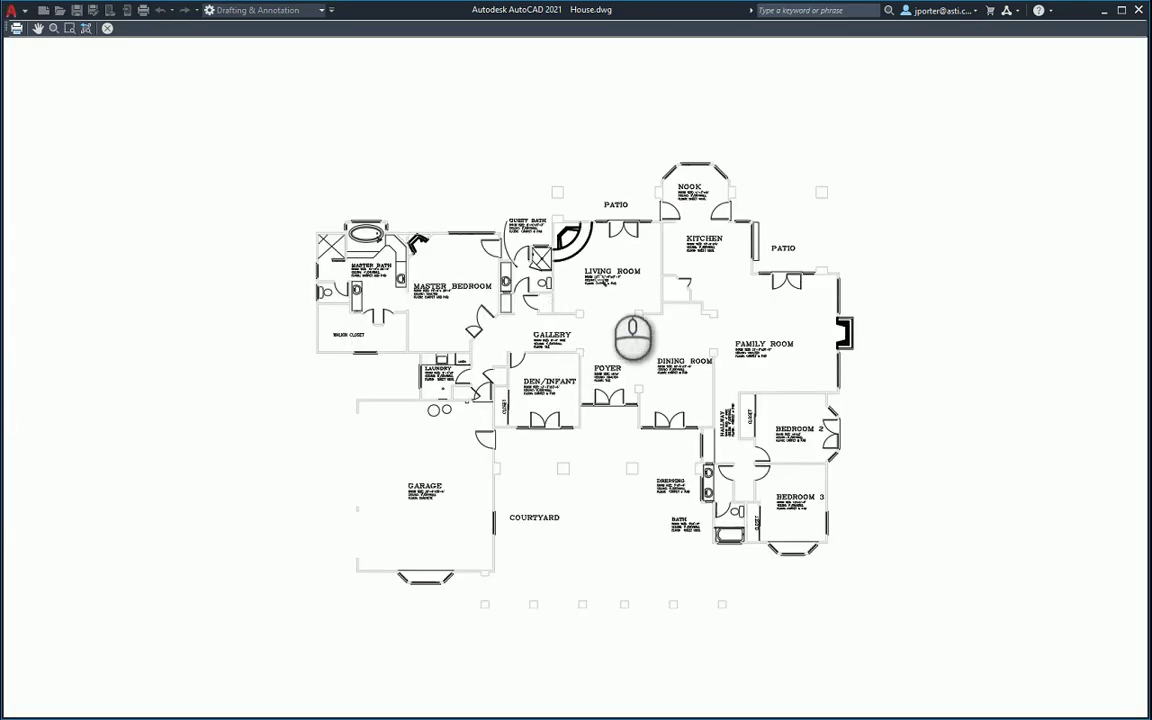
{"action": "scroll", "coordinate": [606, 265], "scroll_direction": "up", "scroll_amount": 4}
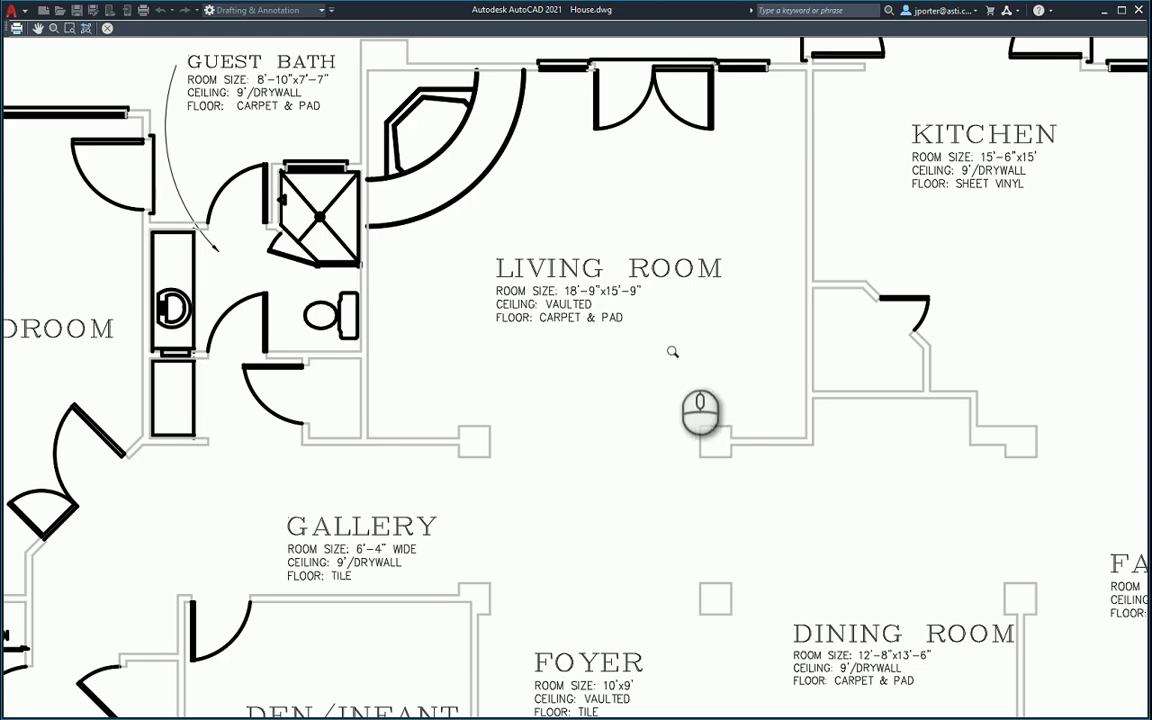
{"action": "right_click", "coordinate": [674, 356]}
{"action": "left_click", "coordinate": [696, 357]}
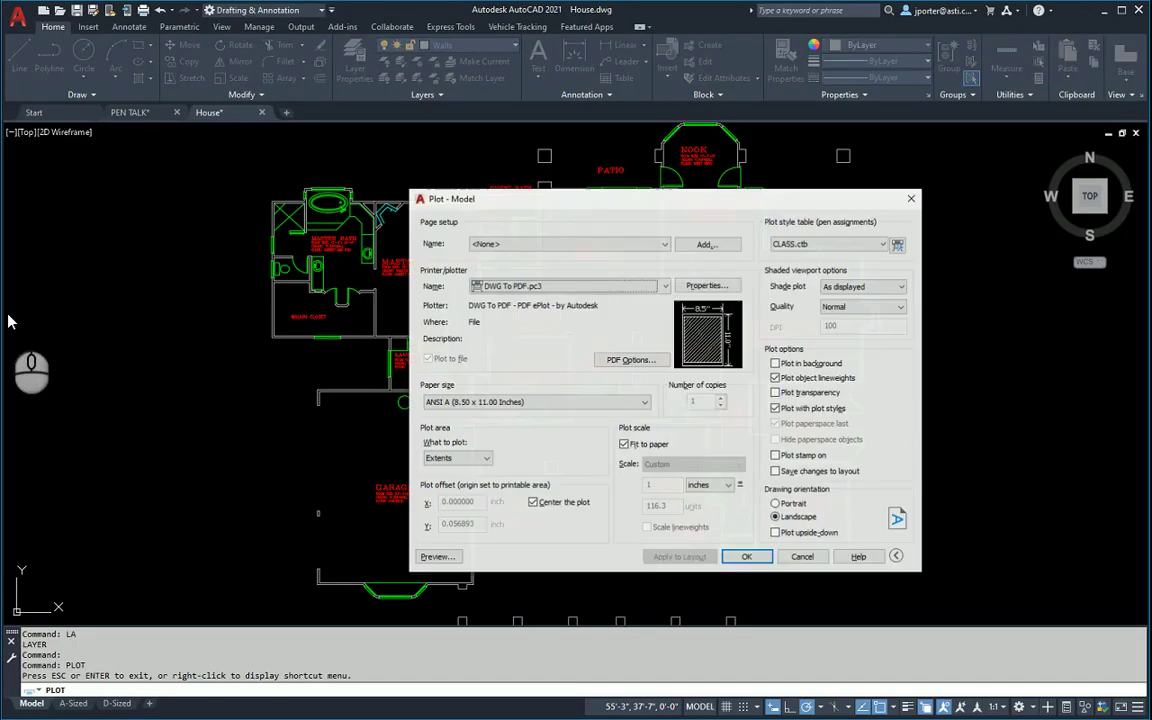